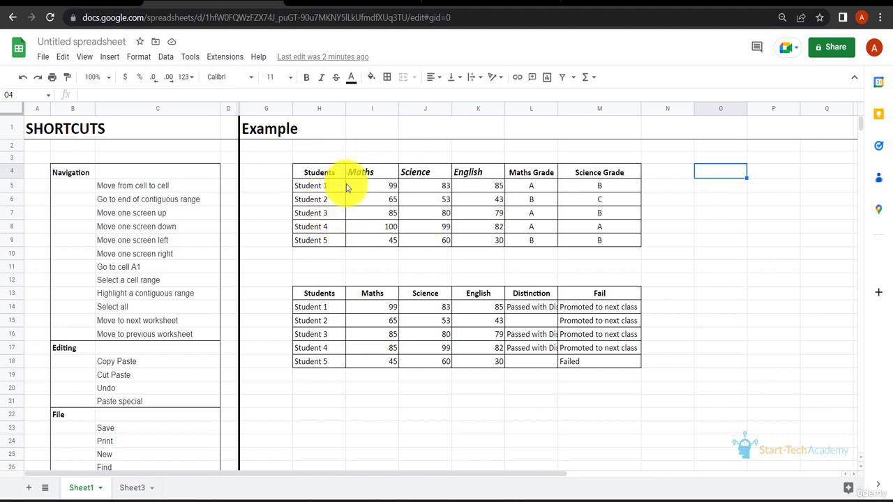
Step: Select the Students header cell of the first table and move the active cell down and back up one cell at a time
left_click(323, 177)
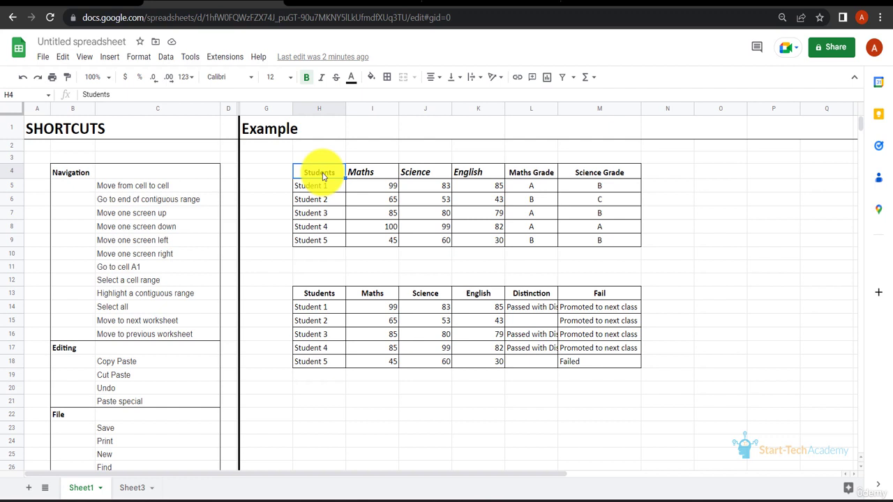
key("Down")
key("Down")
key("Down")
key("Down")
key("Down")
key("Down")
key("Up")
key("Up")
key("Up")
key("Up")
key("Up")
key("Up")
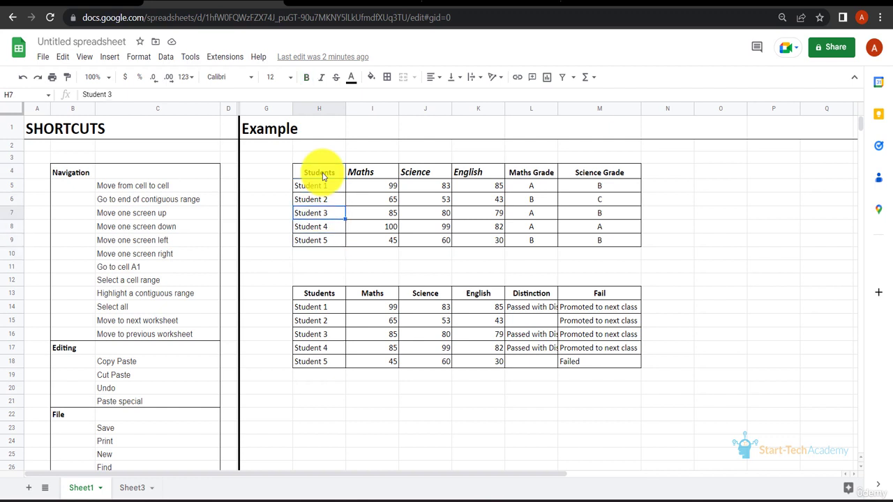
Step: Move the active cell along the header row, three cells right and then three cells left
key("Right")
key("Right")
key("Right")
key("Right")
key("Right")
key("Right")
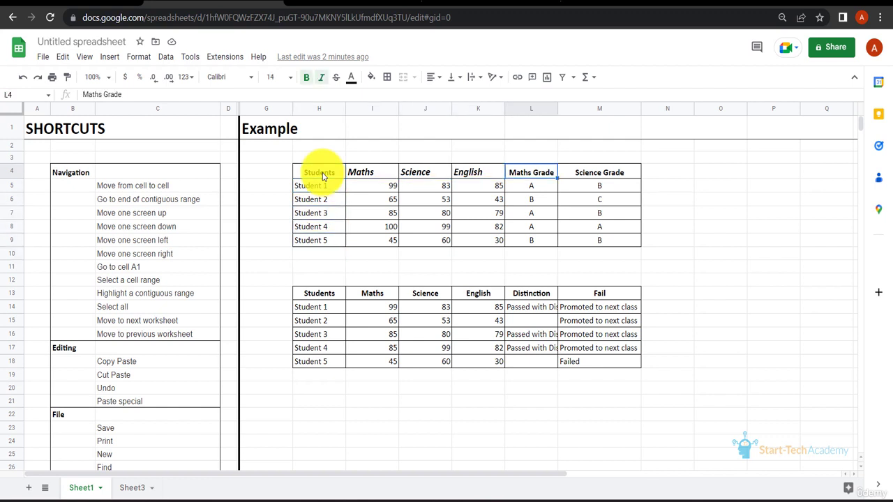
key("Left")
key("Left")
key("Left")
key("Left")
key("Left")
key("Left")
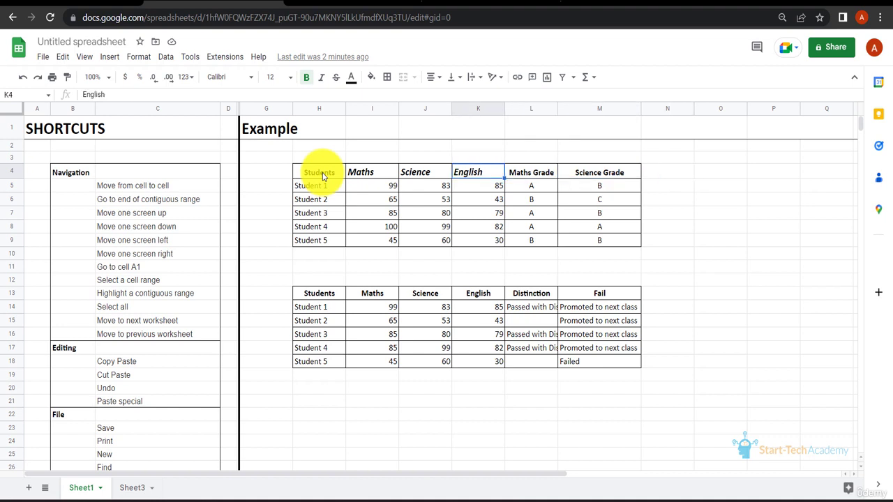
Step: Move the active cell up and down through the table's rows one cell at a time
key("Down")
key("Down")
key("Up")
key("Up")
key("Up")
key("Up")
key("Up")
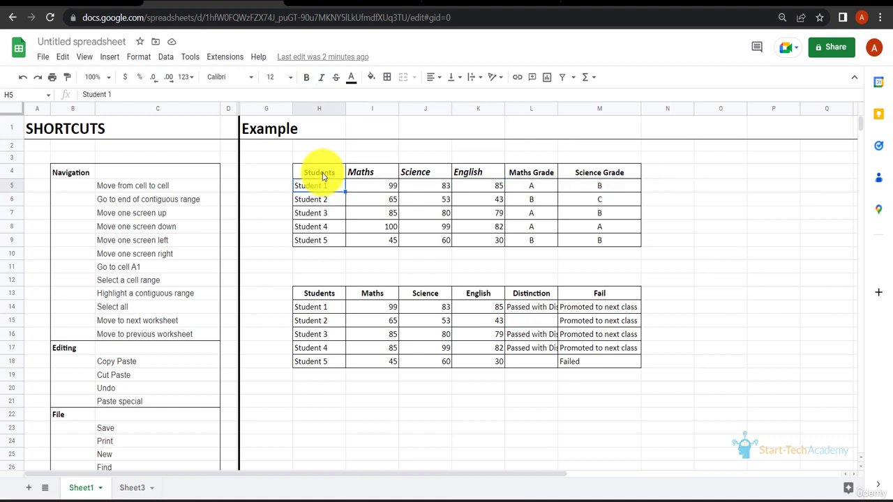
key("Down")
key("Down")
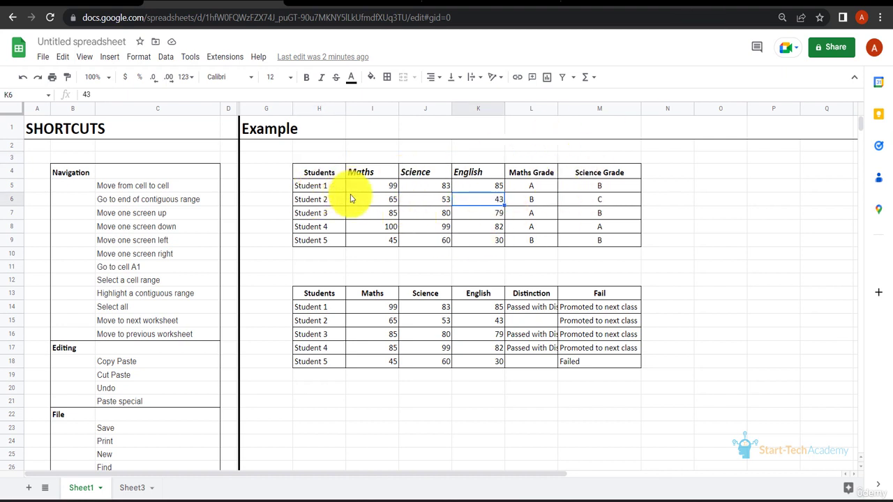
Step: Select the Students header and jump to the right, bottom, left and top ends of the contiguous table range
left_click(311, 174)
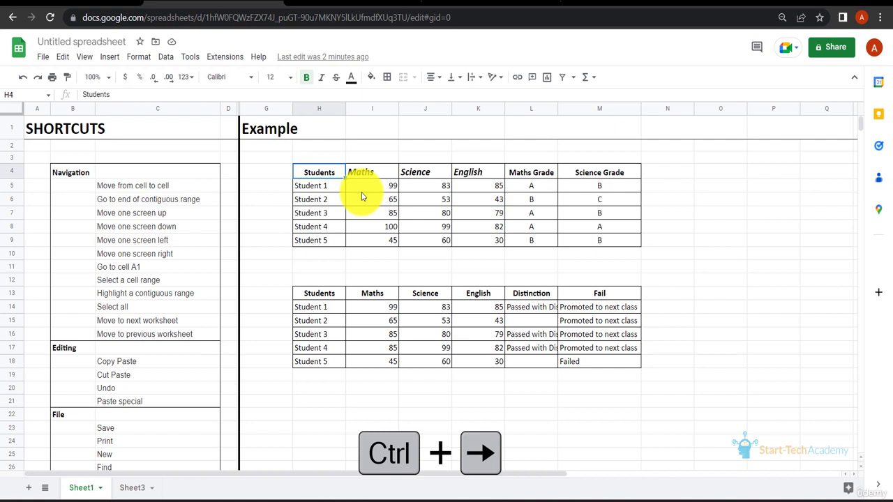
key("ctrl+Right")
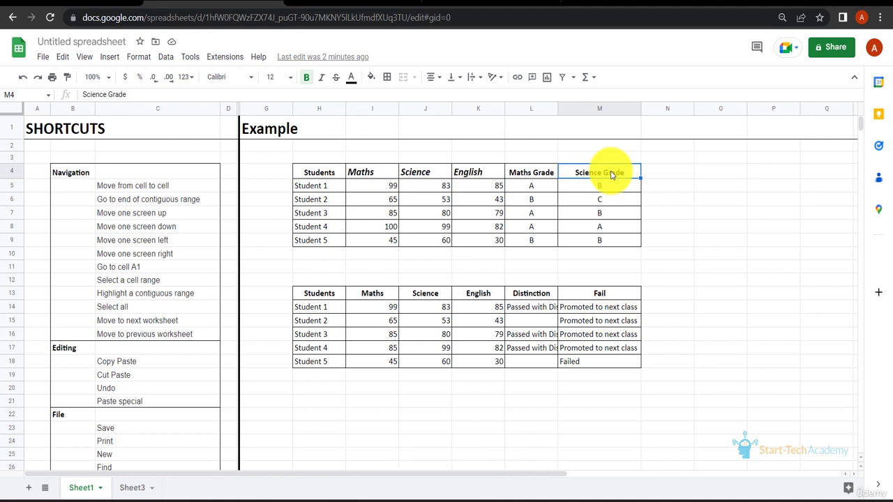
key("ctrl+Down")
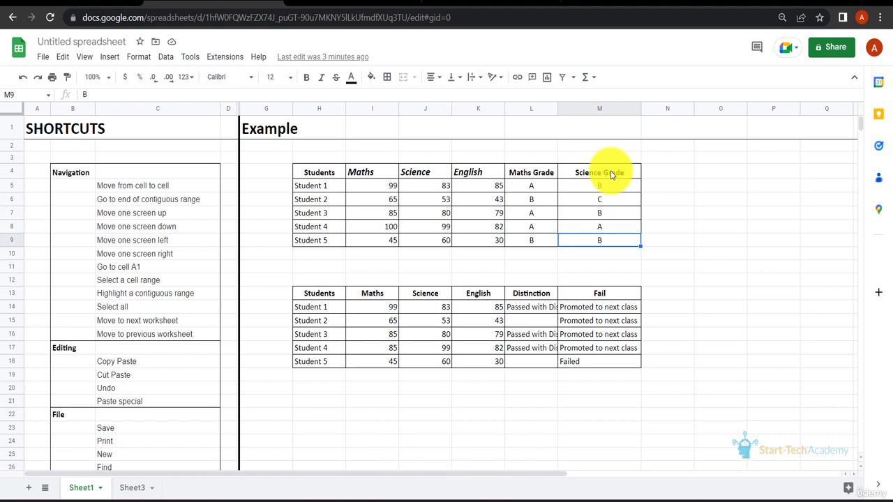
key("ctrl+Left")
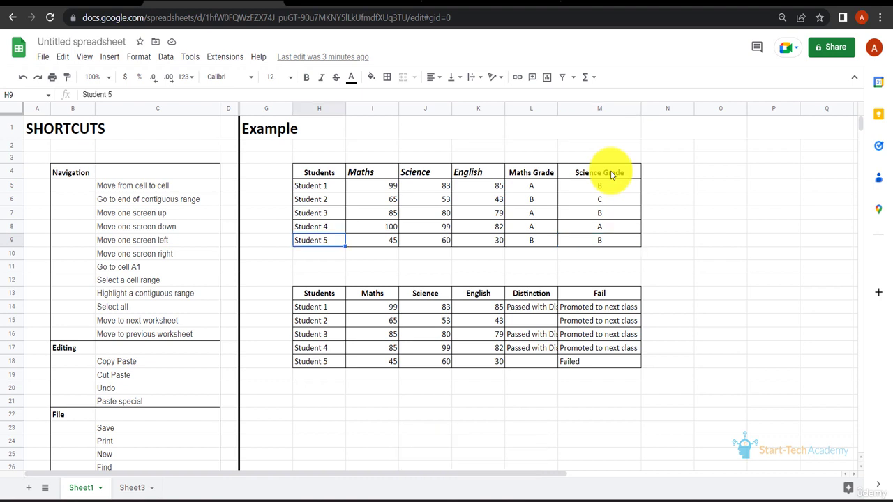
key("ctrl+Up")
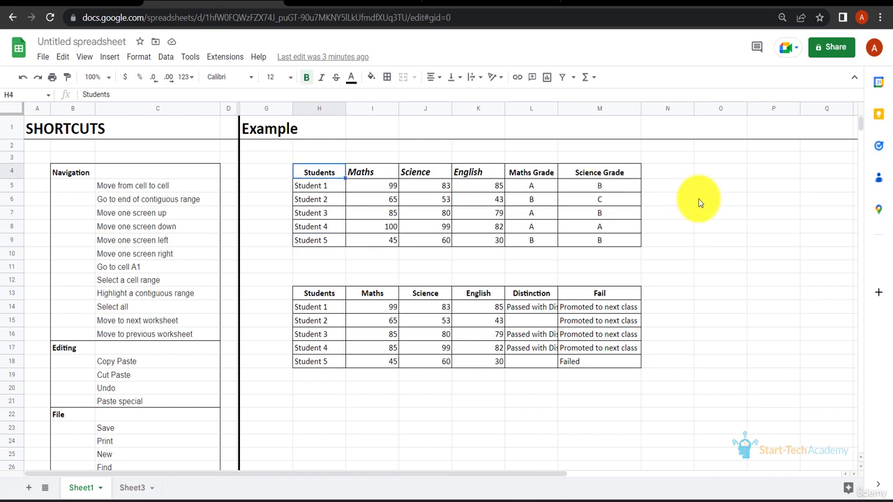
Step: Select an empty cell beside the table and move one screen down and back one screen up
left_click(700, 203)
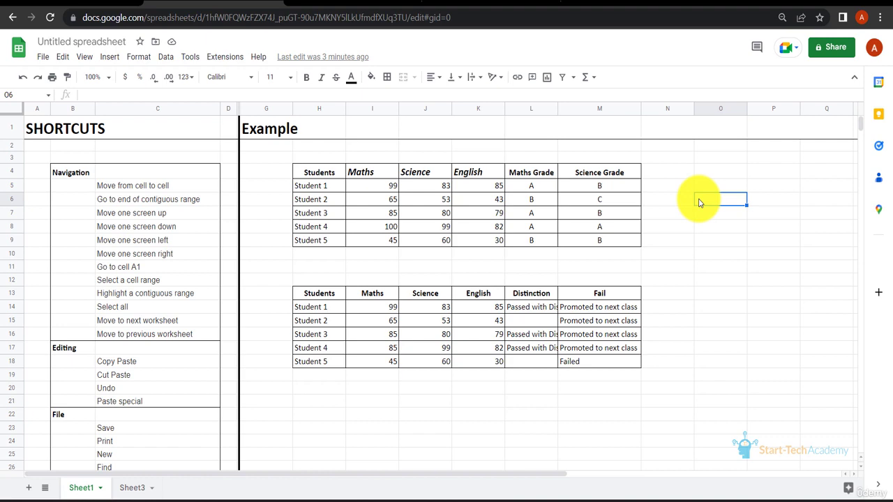
key("Page_Down")
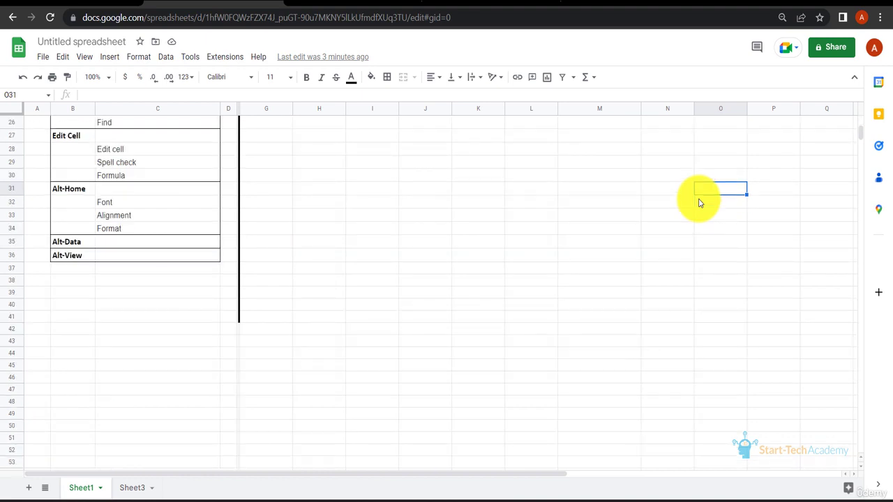
key("Page_Up")
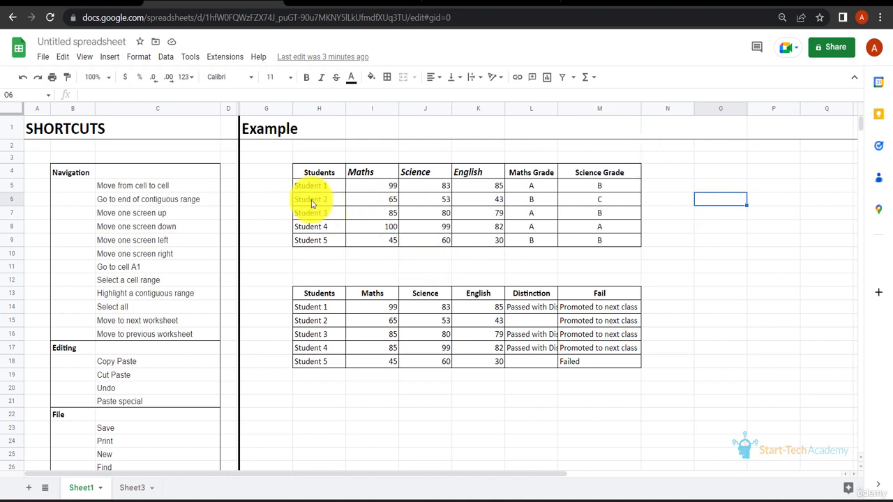
Step: Select a cell in the table and move one screen right and back one screen left
left_click(310, 174)
key("alt+Page_Down")
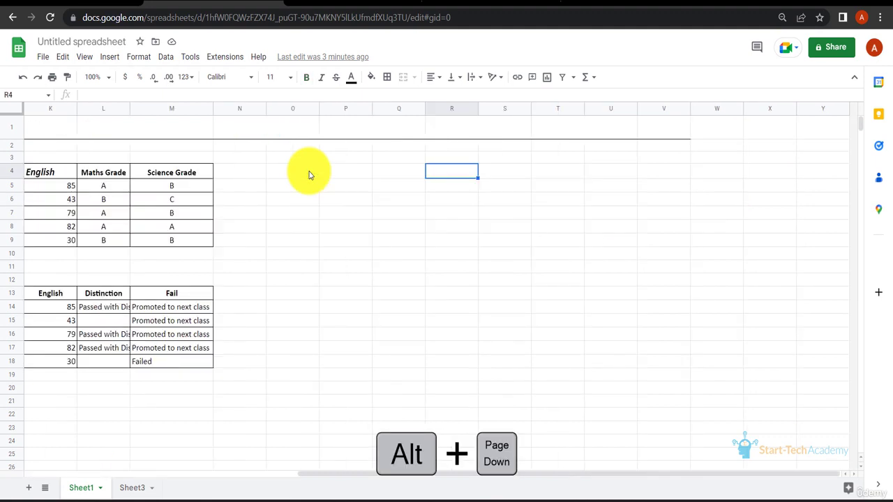
key("alt+Page_Up")
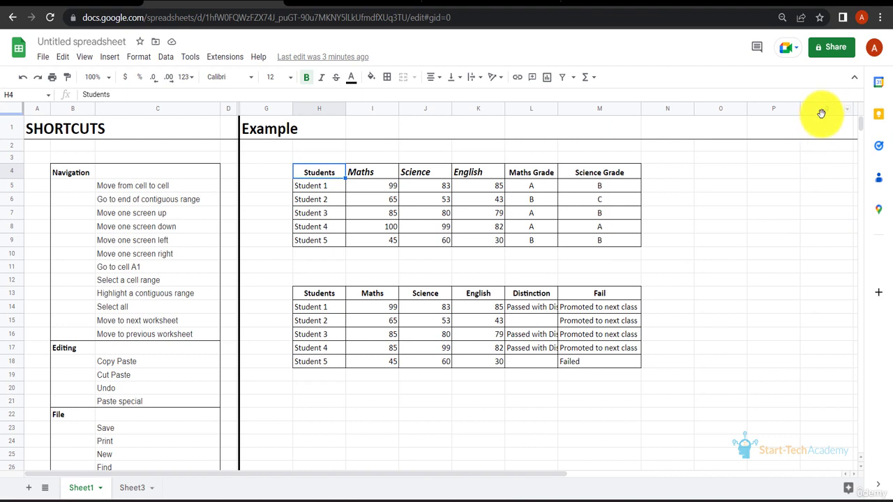
Step: Jump from a cell in row 8 to the start of its row, then from another cell to cell A1
left_click(823, 227)
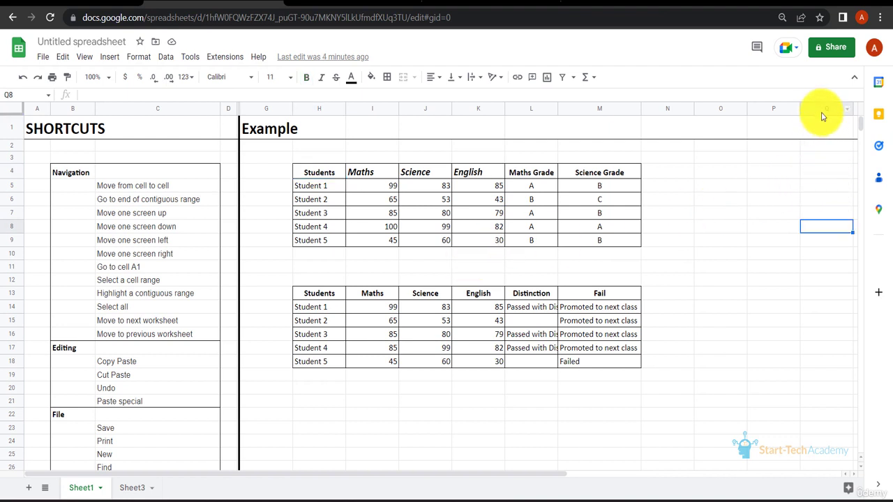
key("Home")
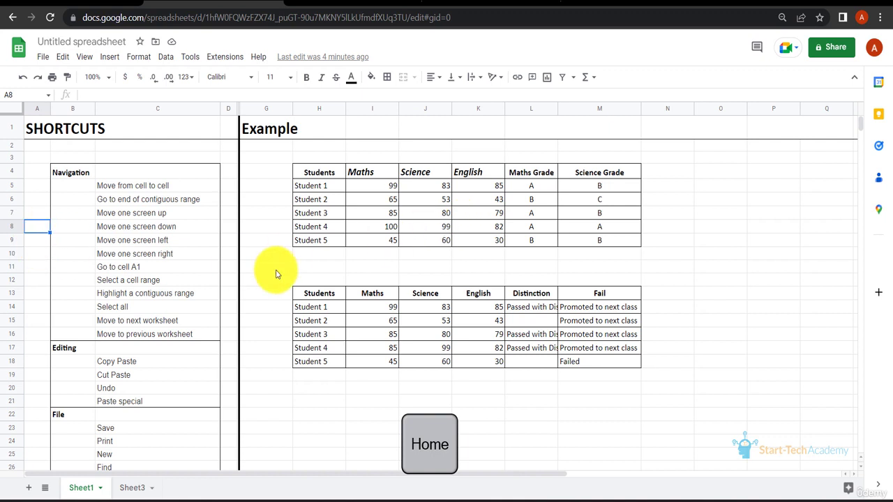
left_click(706, 337)
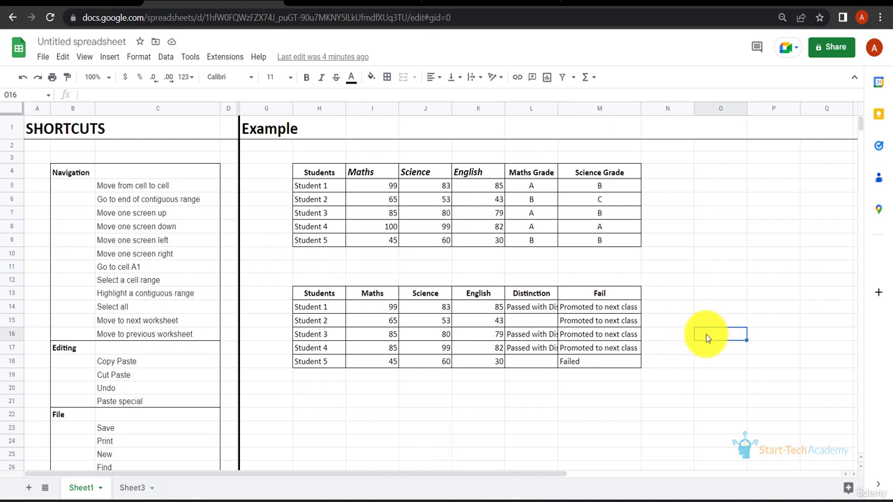
key("ctrl+Home")
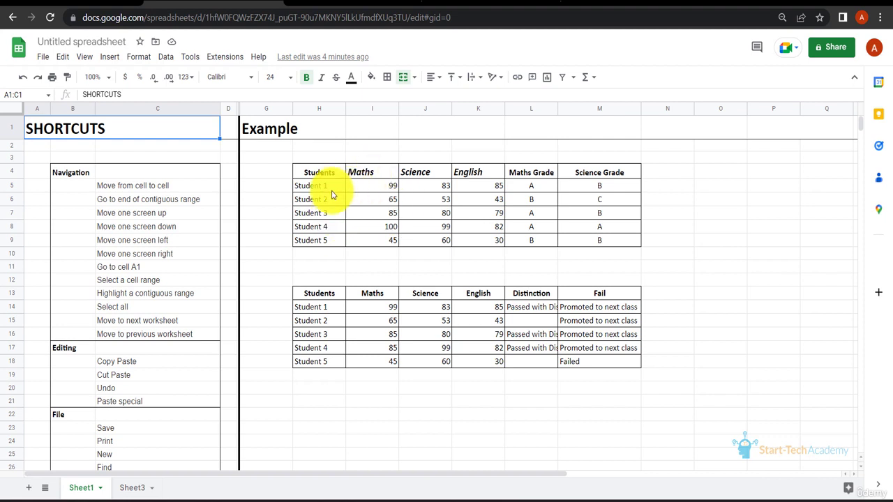
Step: Select the header row range from Students across to English, extending one cell at a time
left_click(315, 174)
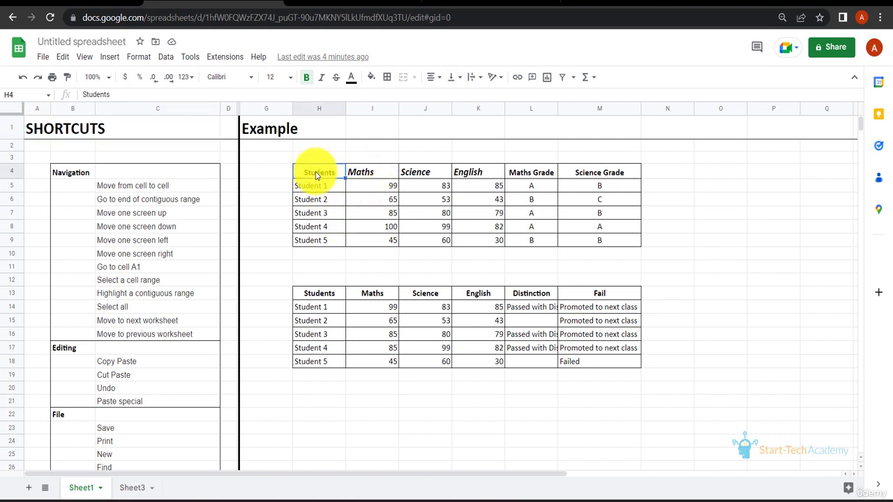
key("ctrl+Right")
left_click(328, 174)
key("shift+Right")
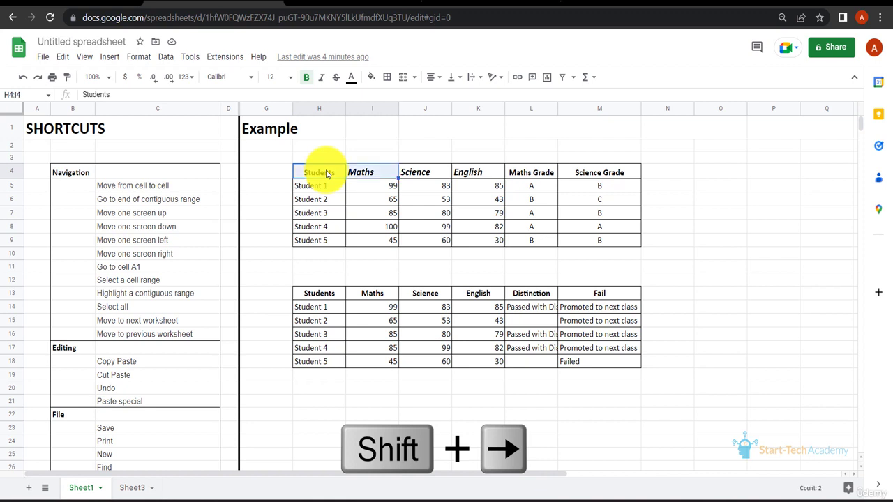
key("shift+Right")
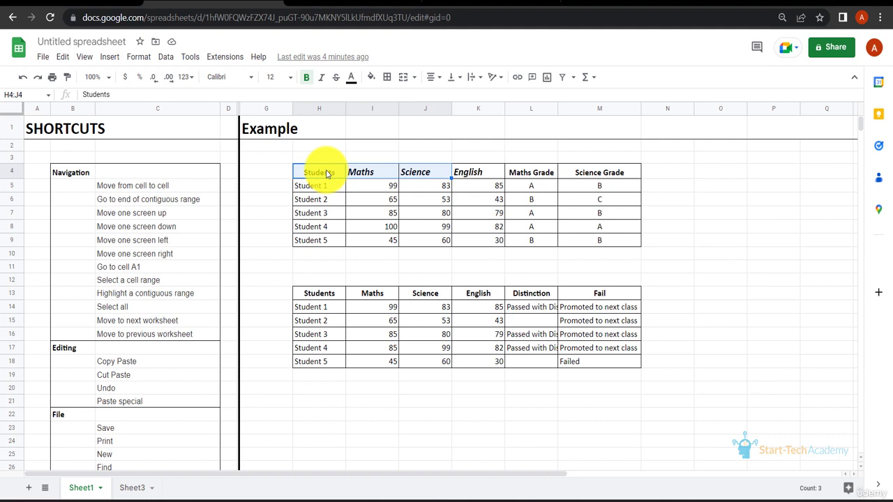
key("shift+Right")
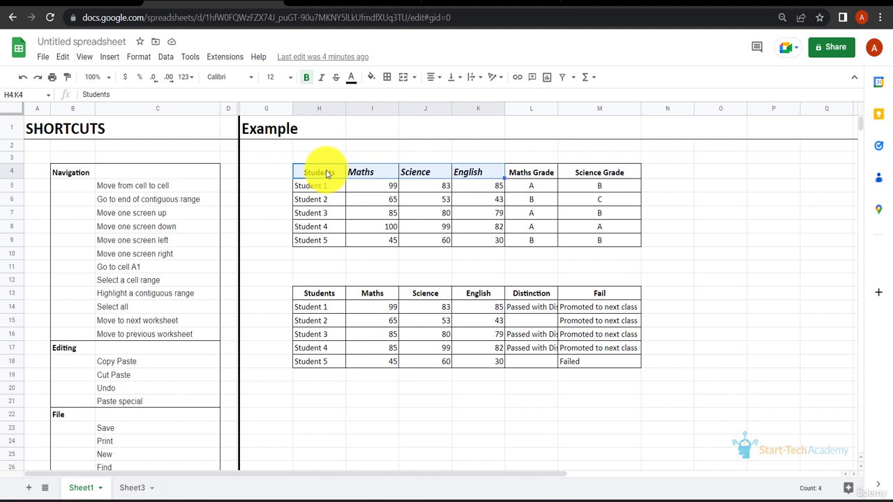
Step: Select the first table range from the Students header down to Student 5 and across to Maths Grade
left_click(321, 176)
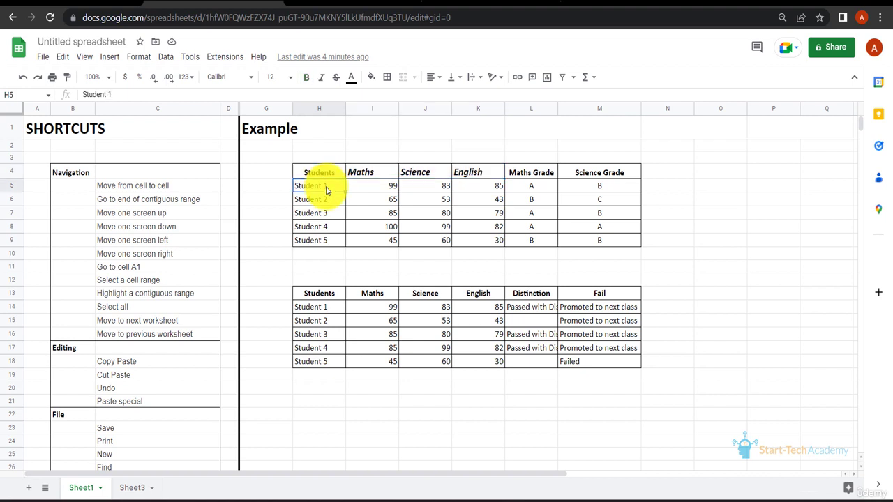
key("shift+Down")
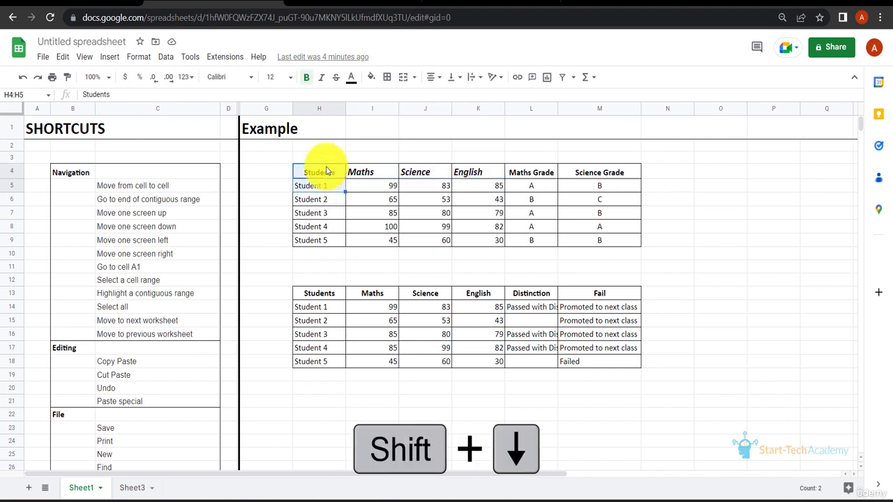
key("shift+Down")
key("shift+Down")
key("shift+Down")
key("shift+Down")
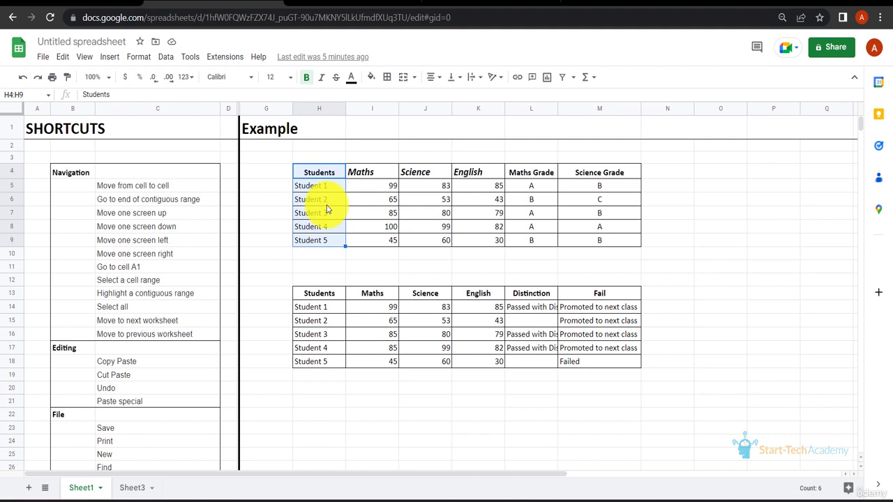
key("shift+Right")
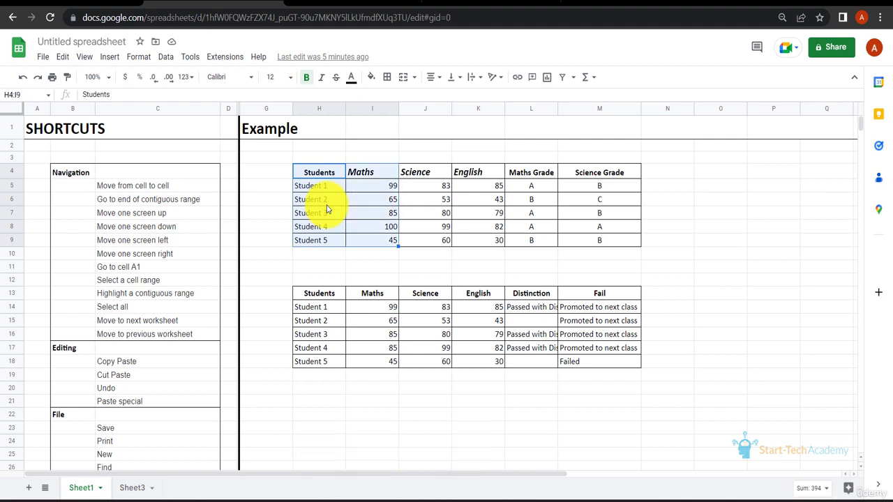
key("shift+Right")
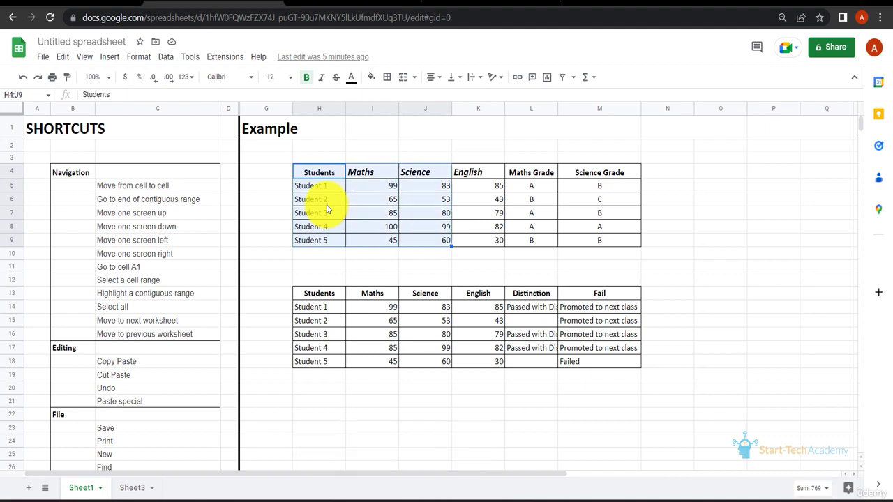
key("shift+Right")
key("shift+Right")
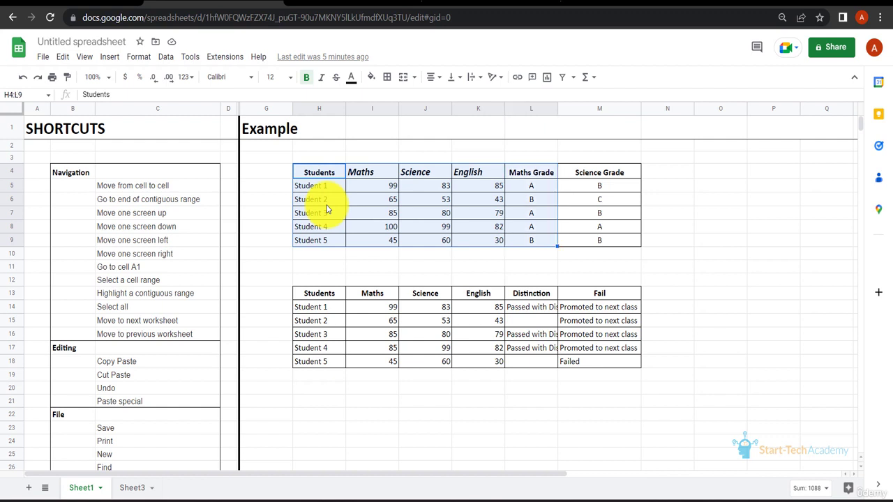
key("shift+Right")
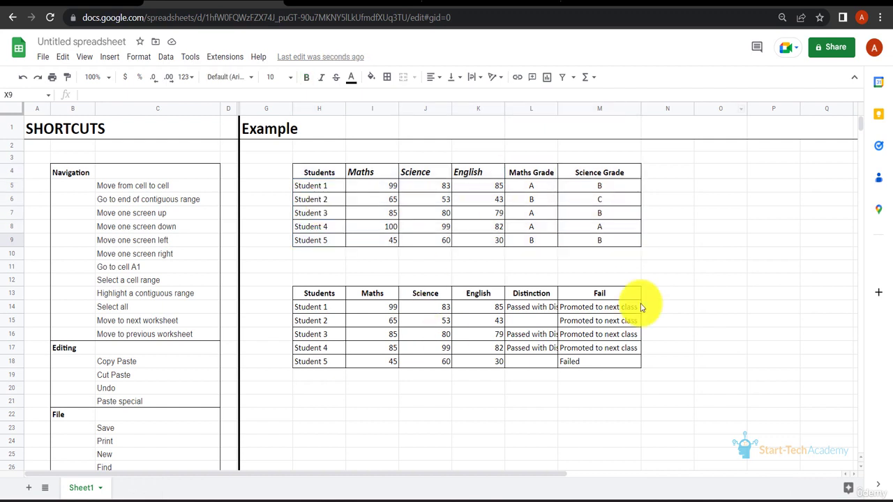
Step: Add a new blank sheet and return to Sheet1
left_click(29, 488)
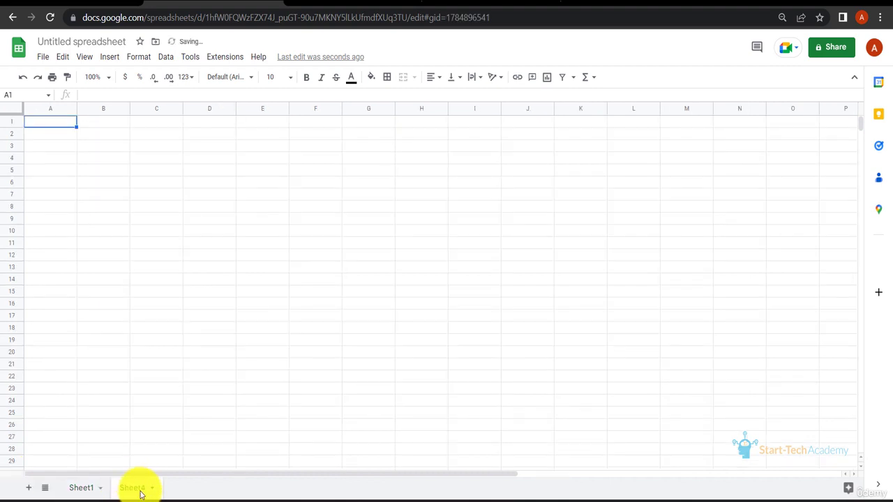
left_click(87, 492)
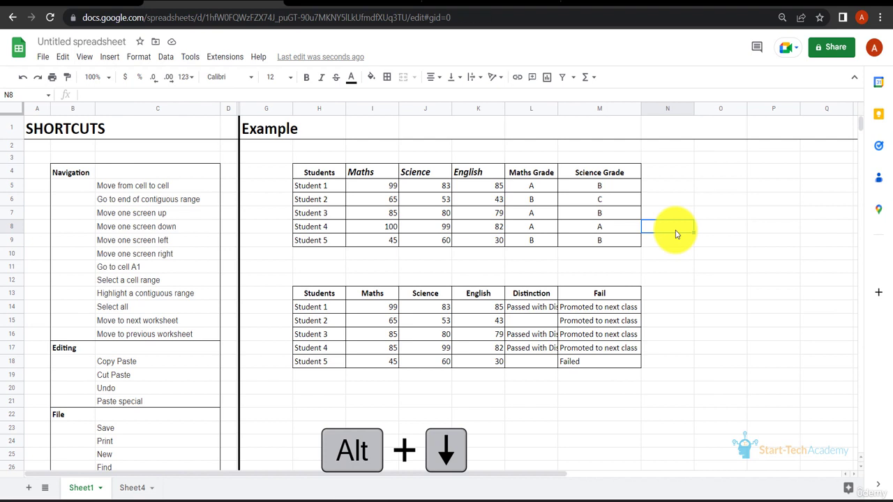
Step: Move to the next worksheet and back to the previous worksheet
key("alt+Down")
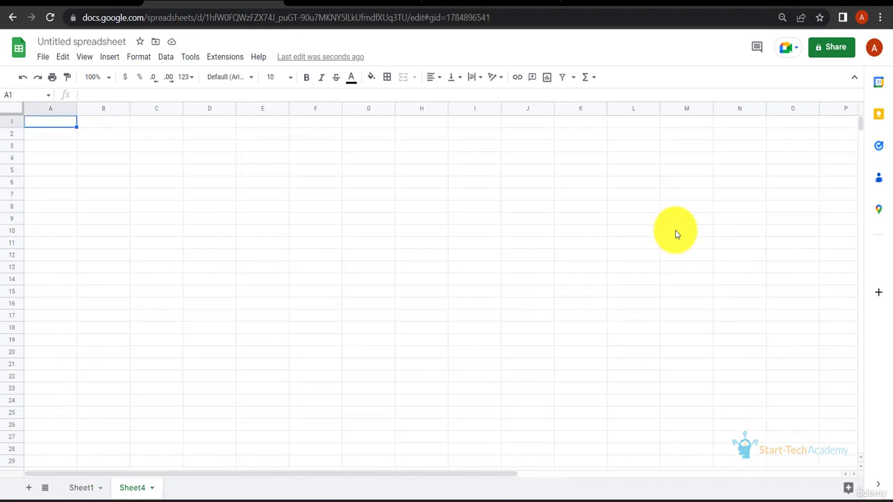
key("alt+Up")
key("alt+Up")
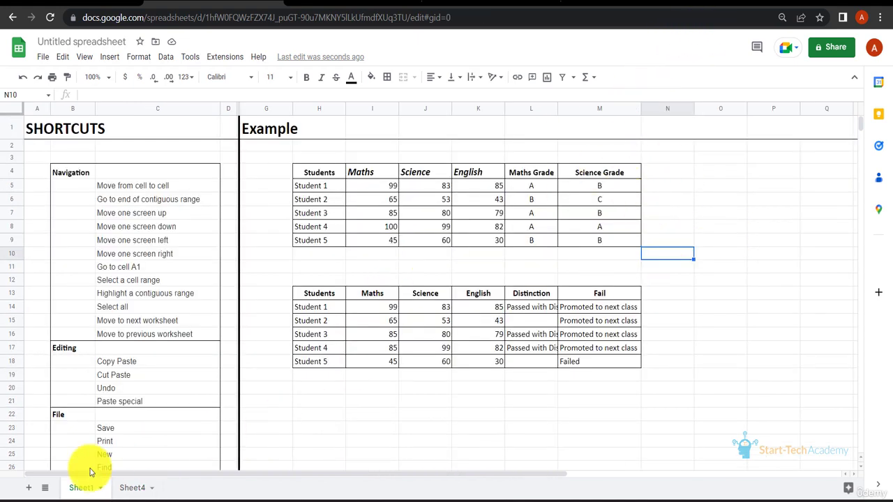
Step: Add two new blank sheets and return to Sheet1
left_click(29, 489)
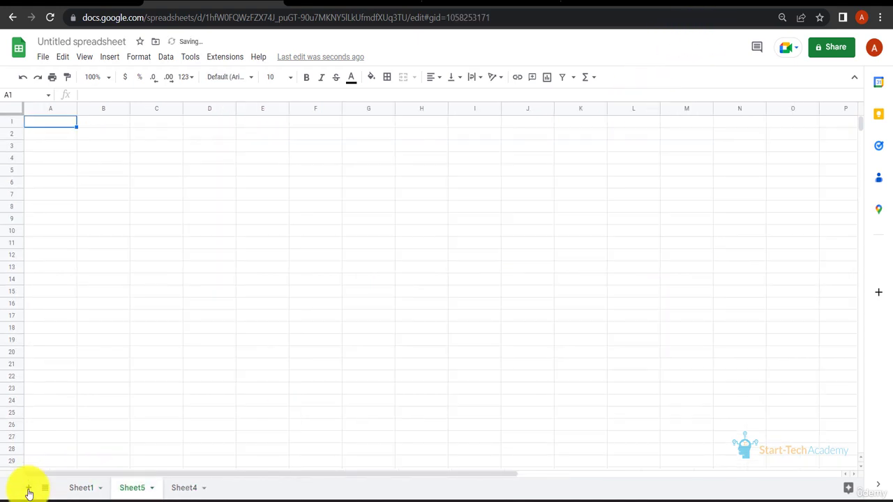
left_click(28, 489)
left_click(74, 488)
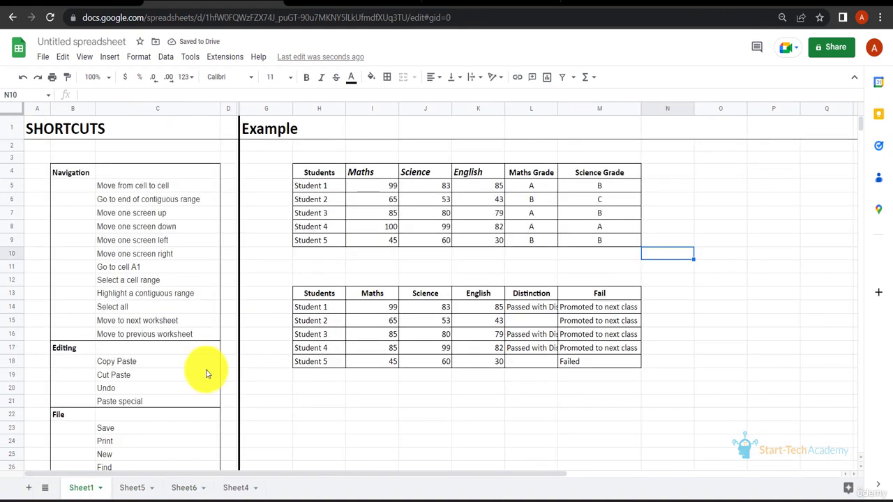
Step: Move forward through every worksheet to Sheet4 and back again to Sheet1
left_click(724, 162)
key("ctrl+shift+Page_Down")
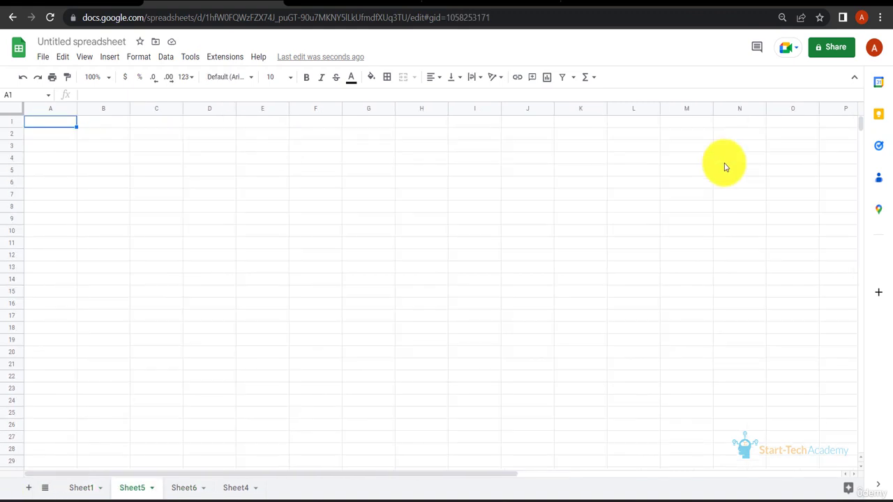
key("ctrl+shift+Page_Down")
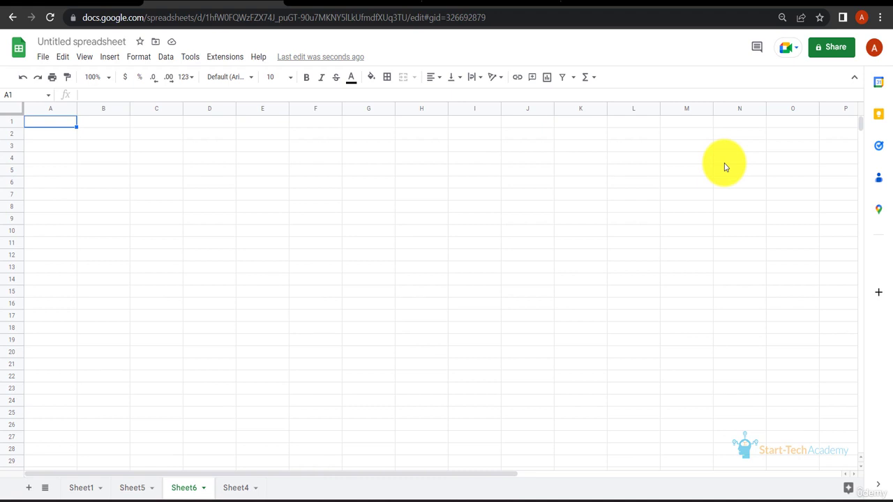
key("ctrl+shift+Page_Down")
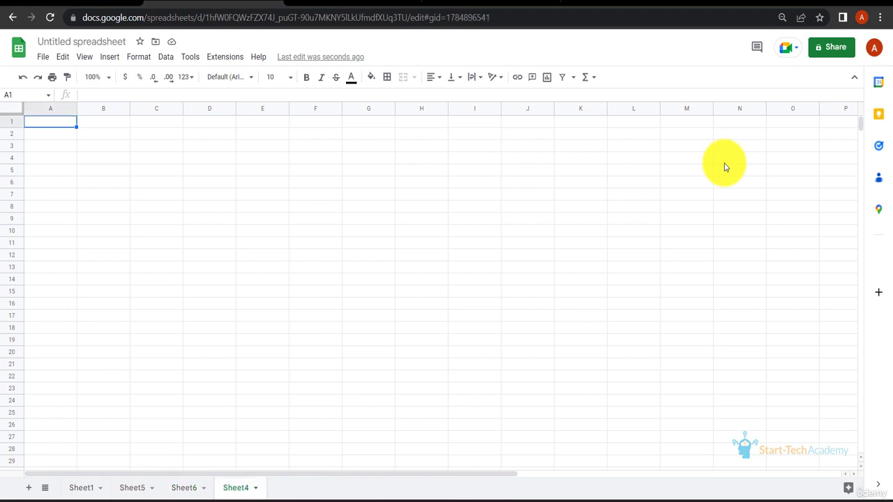
key("ctrl+shift+Page_Up")
key("ctrl+shift+Page_Up")
key("ctrl+shift+Page_Up")
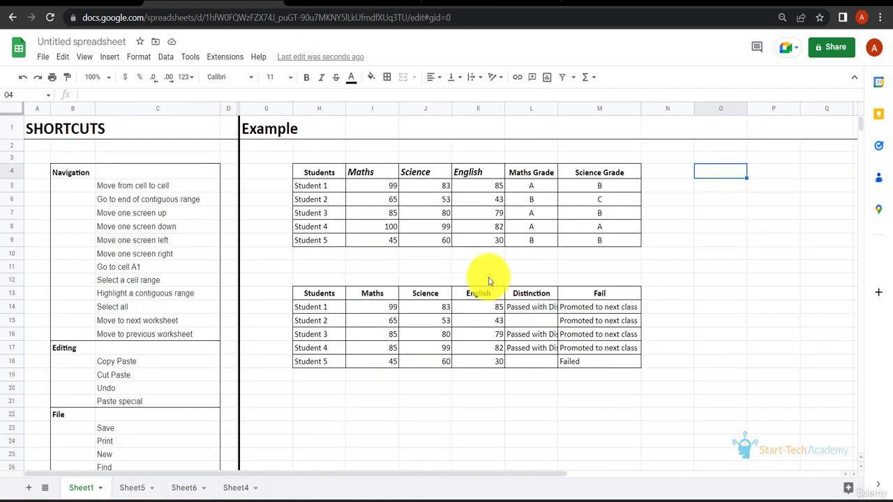
Step: Cut the first student table and paste it starting at cell O4
left_click(576, 270)
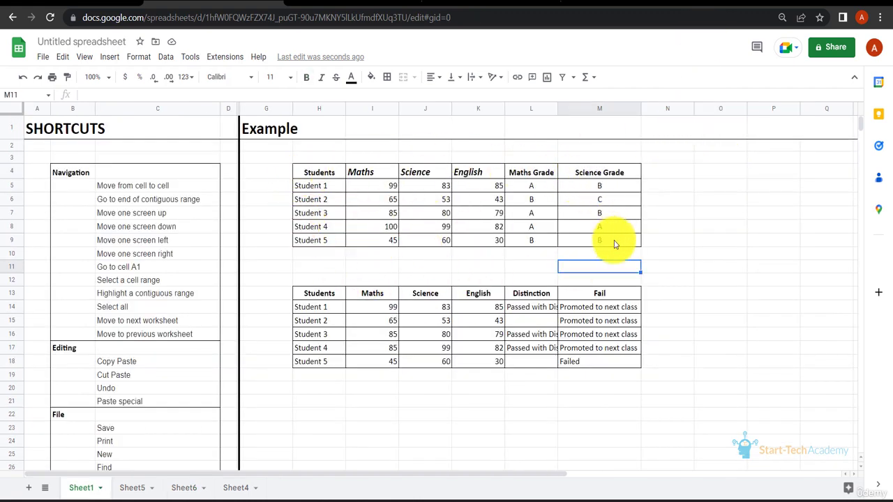
left_click(325, 172)
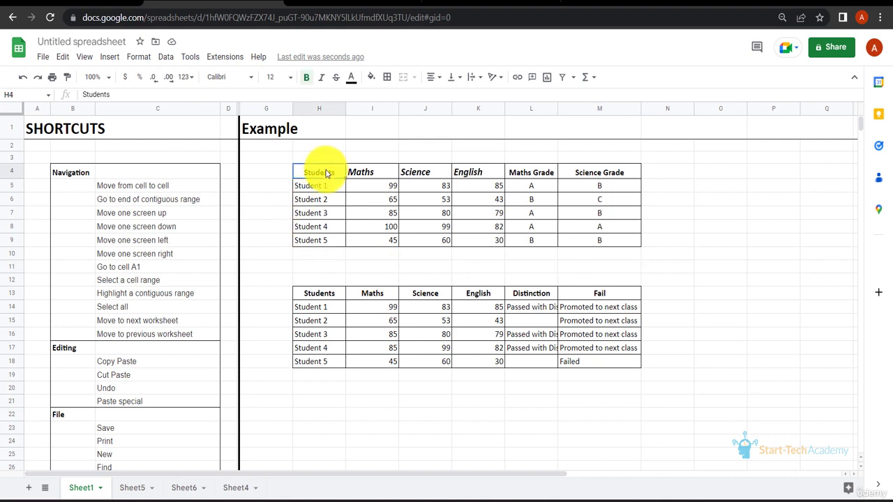
key("ctrl+a")
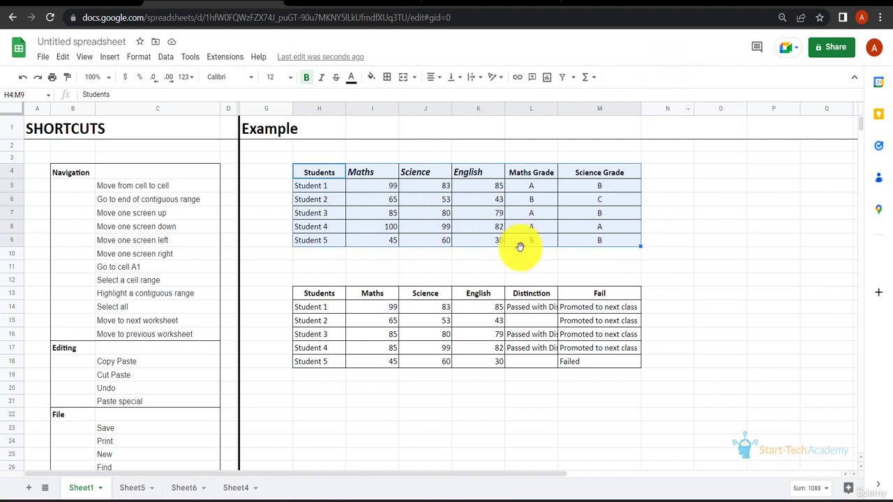
key("ctrl+x")
left_click(324, 177)
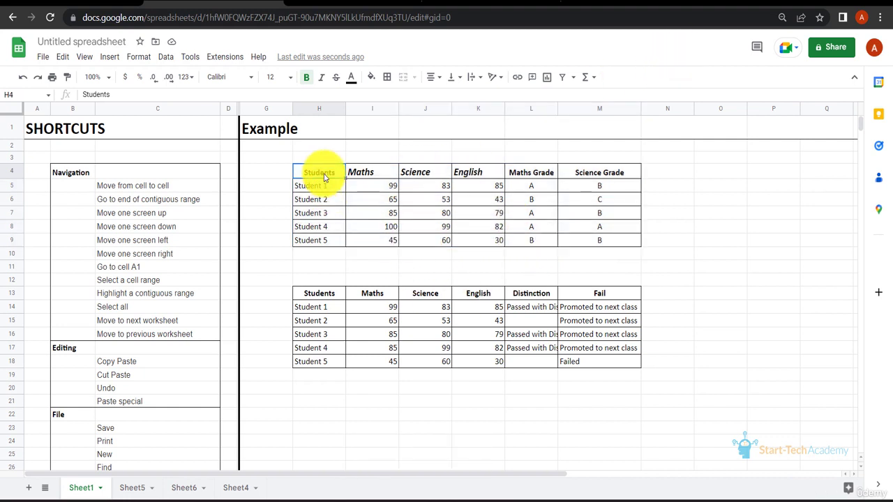
key("ctrl+a")
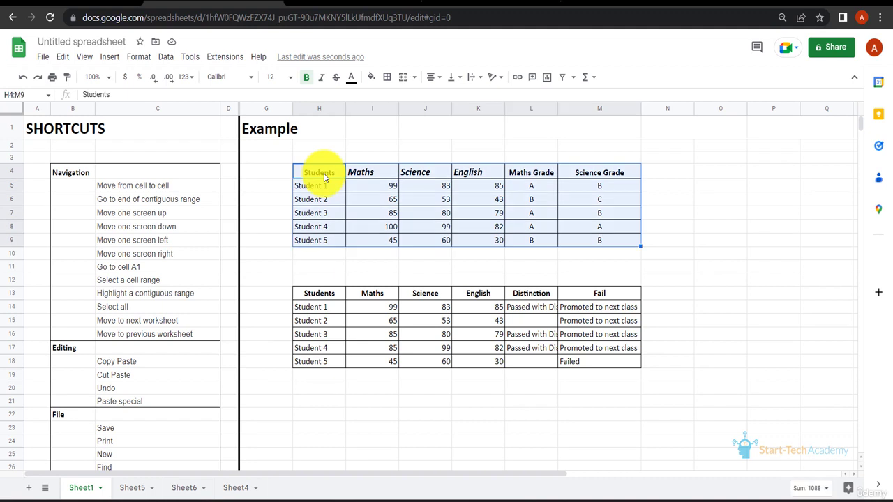
key("ctrl+x")
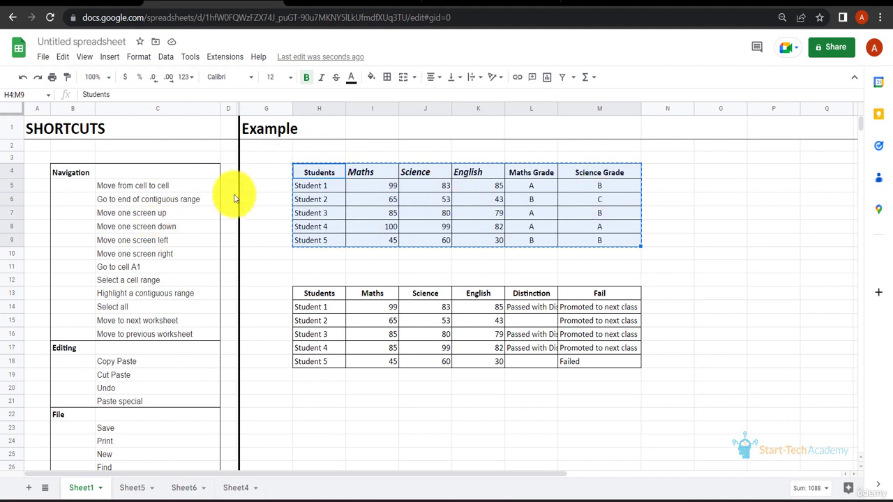
left_click(721, 178)
key("ctrl+v")
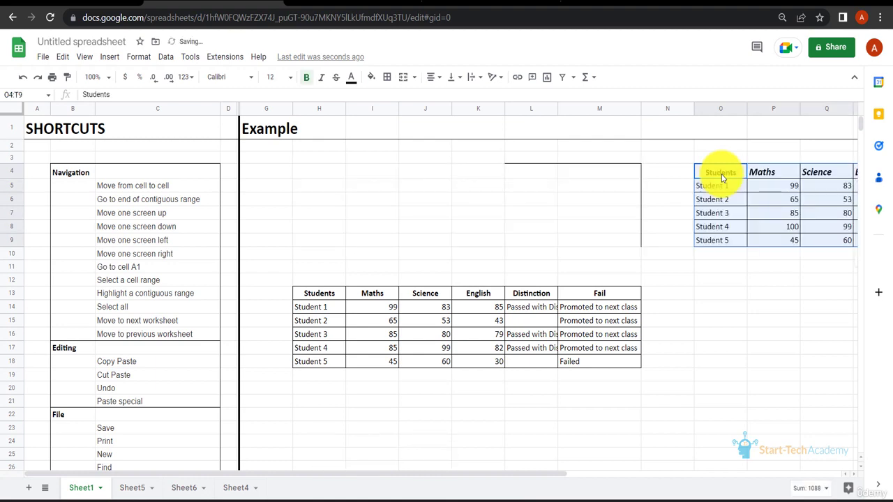
scroll(722, 178, "right", 3)
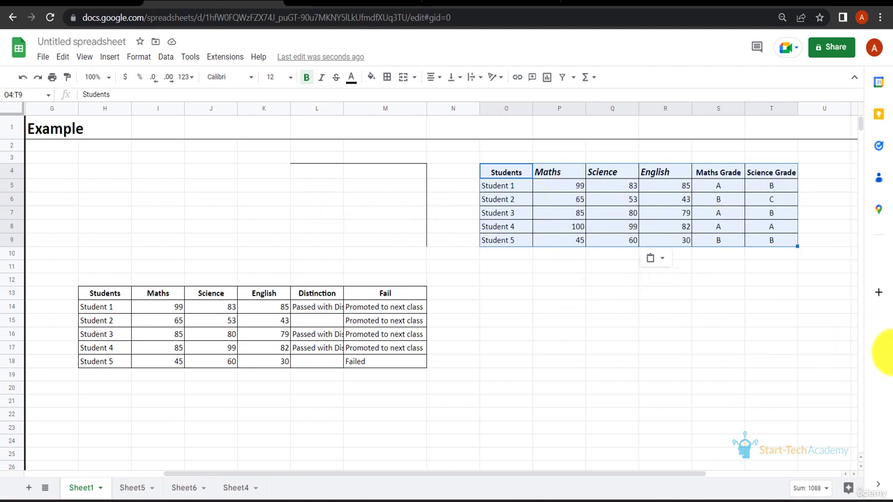
Step: Undo the table move, redo it, and undo it once more
key("ctrl+z")
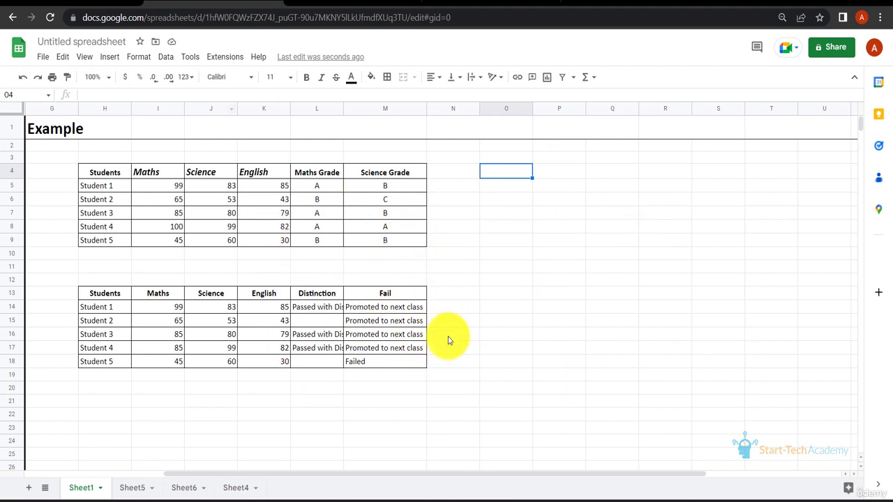
key("ctrl+y")
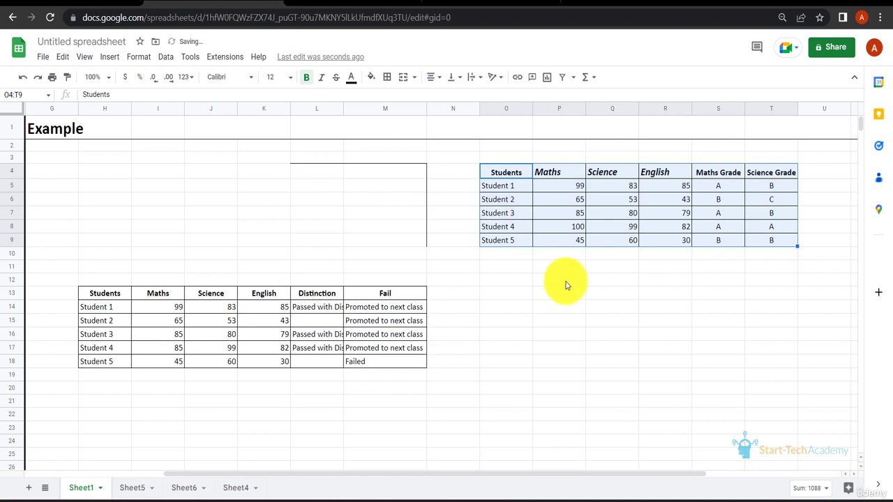
left_click(743, 200)
key("ctrl+z")
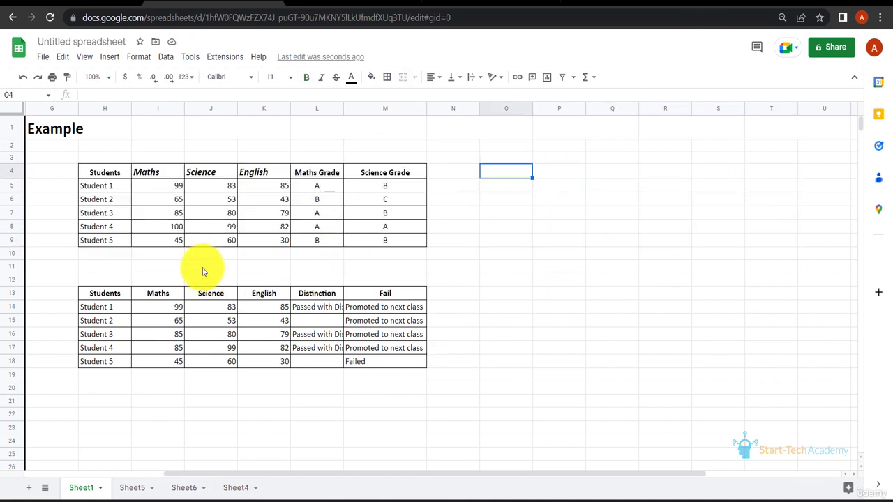
Step: Copy the first student table to cell O4 and undo that paste
left_click(110, 178)
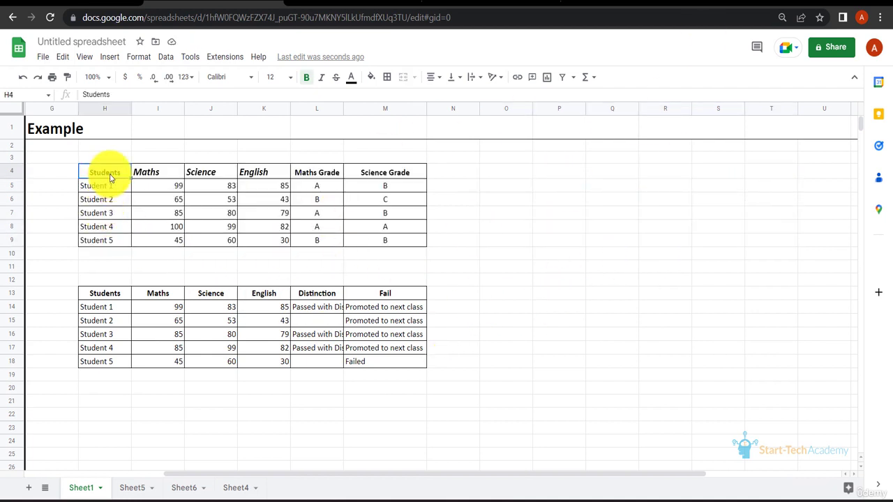
key("ctrl+a")
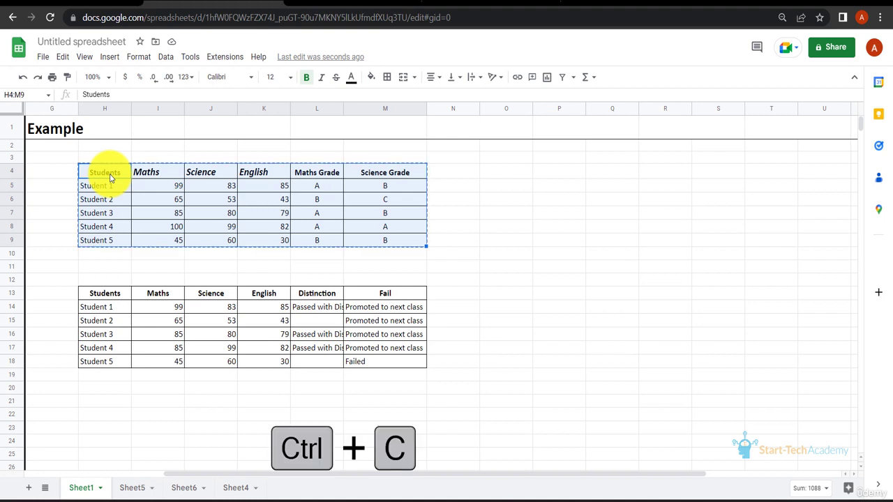
left_click(507, 175)
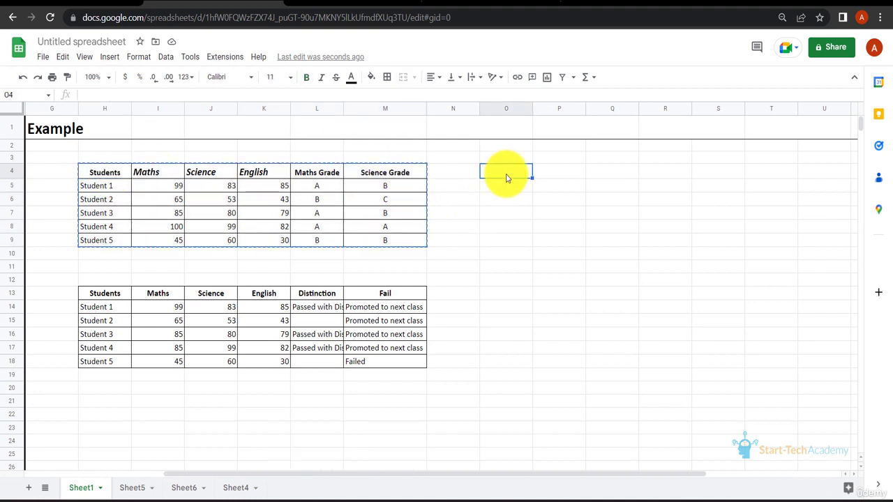
key("ctrl+v")
key("ctrl+z")
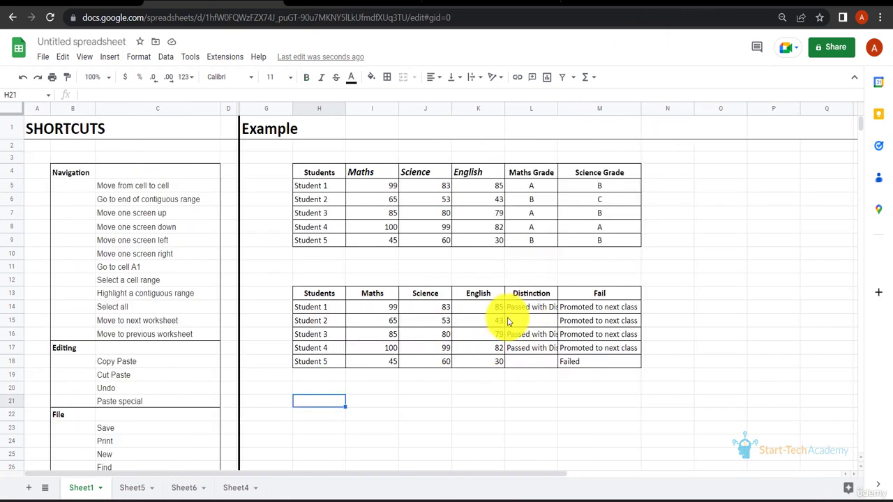
Step: Copy the second student table and paste it directly below, starting at cell H19
left_click(380, 310)
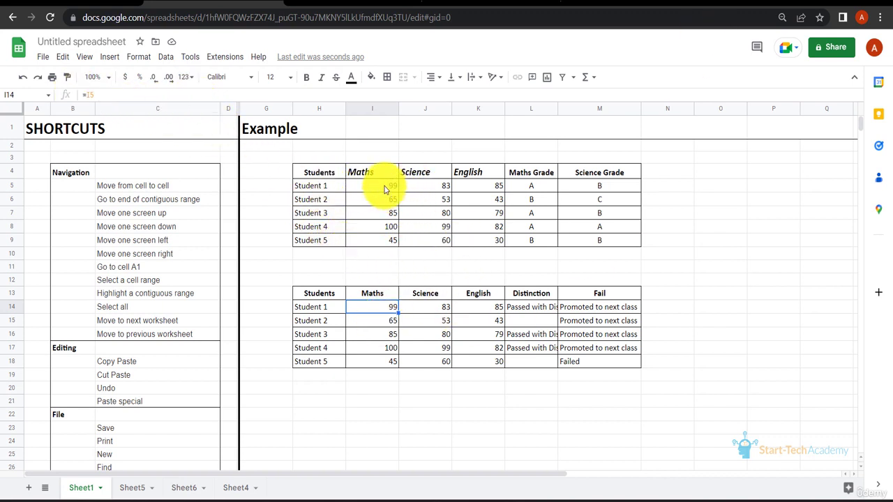
left_click(437, 310)
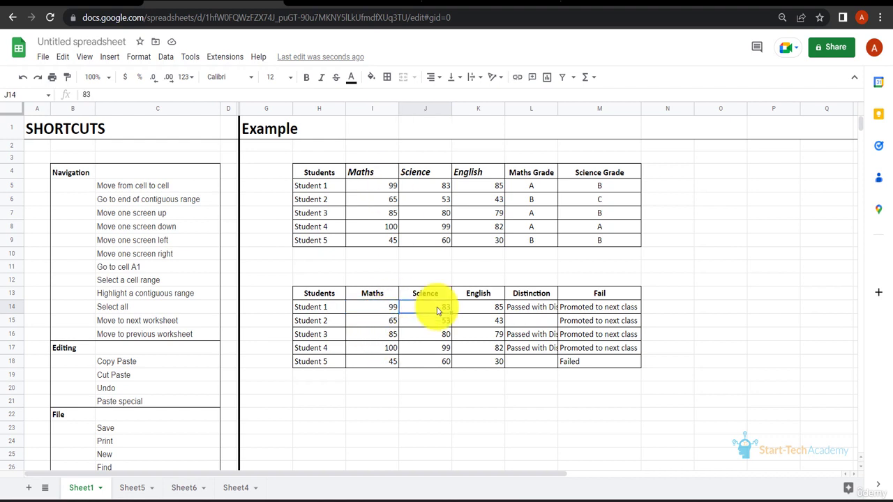
left_click(385, 313)
left_click(304, 298)
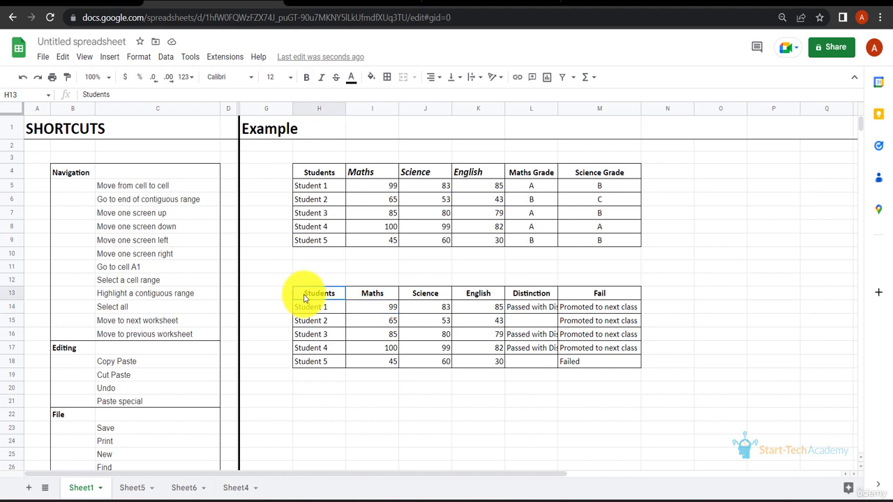
key("ctrl+a")
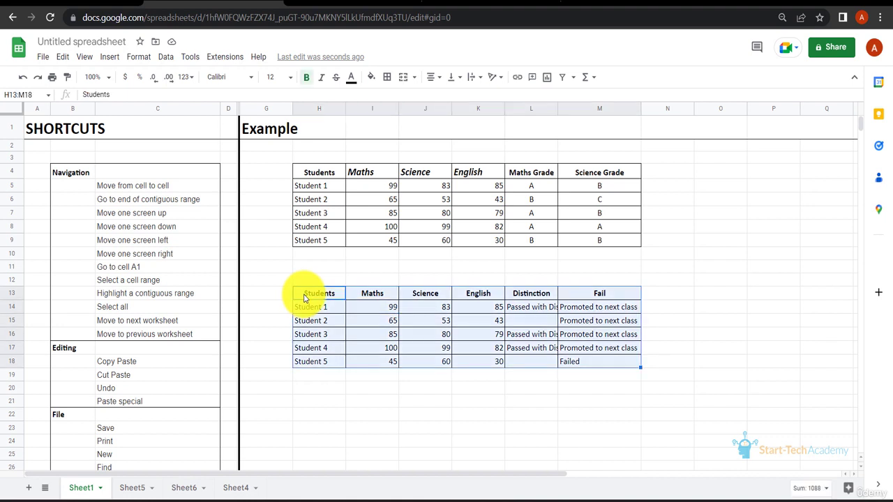
left_click(304, 381)
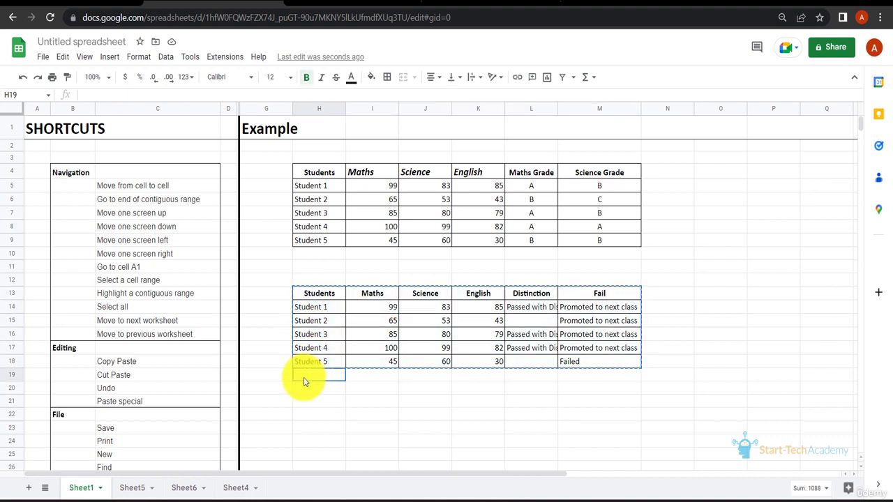
key("ctrl+v")
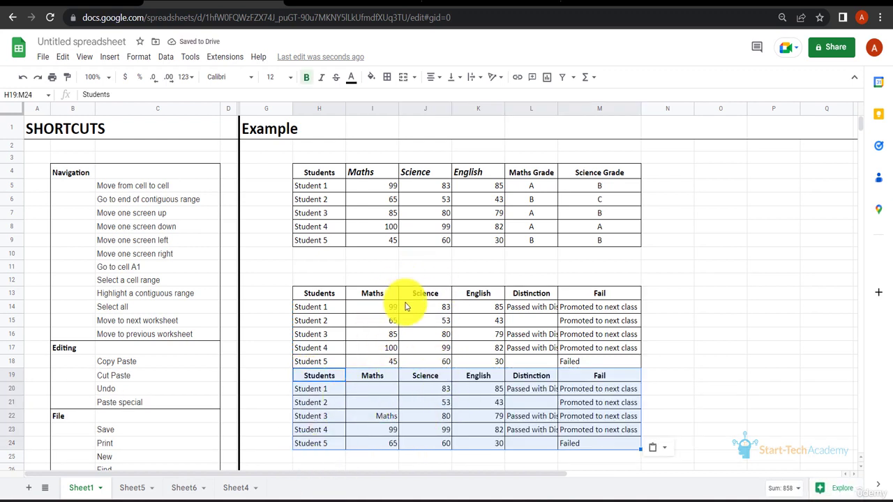
Step: Inspect the pasted Maths cells against the original table's cells and undo the paste
left_click(374, 391)
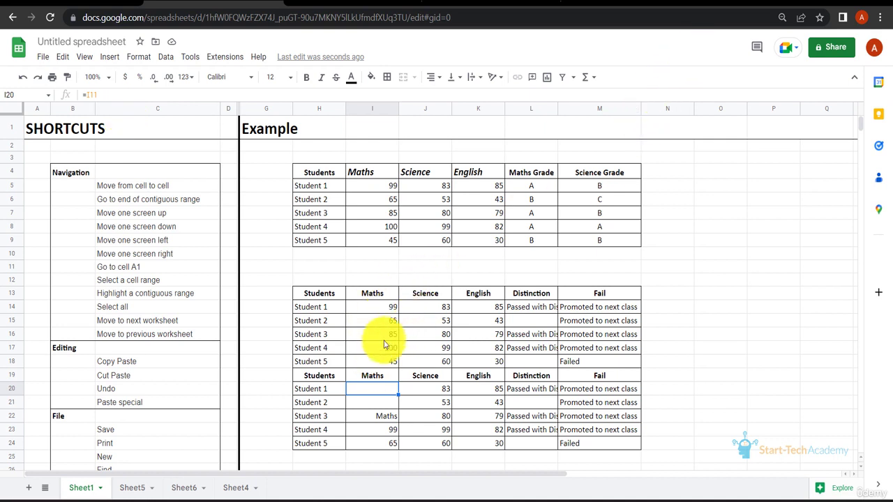
left_click(366, 389)
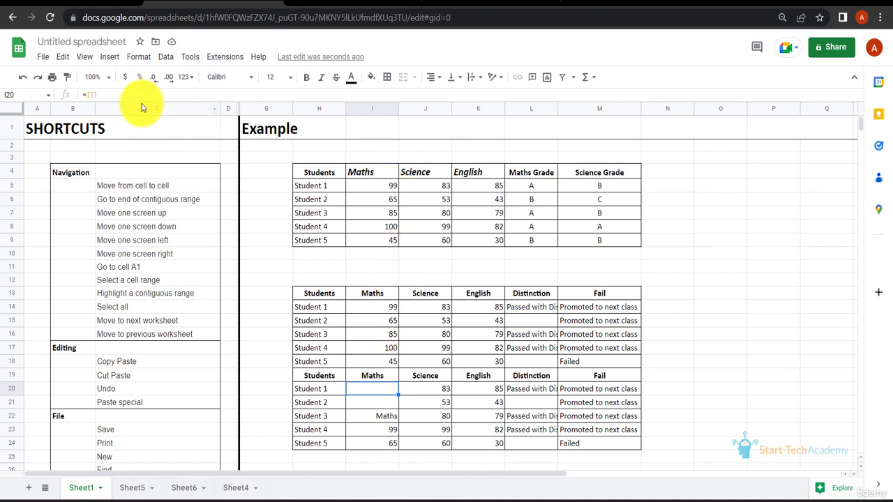
left_click(374, 269)
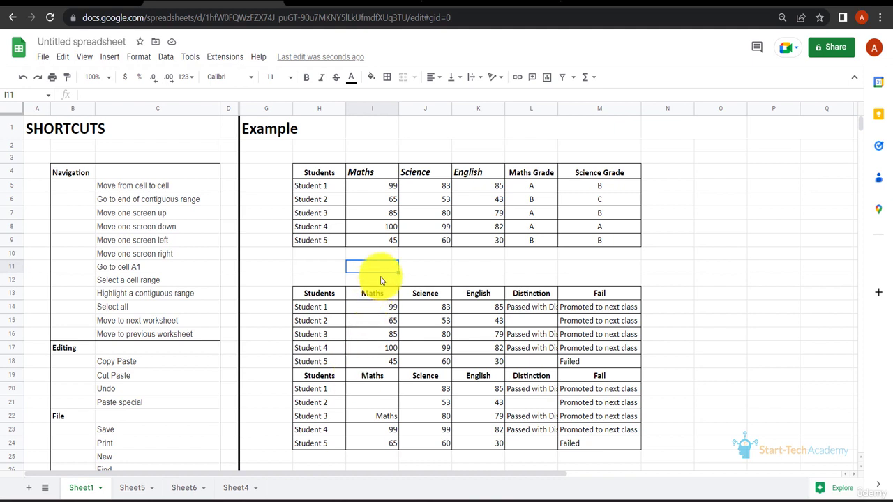
left_click(381, 296)
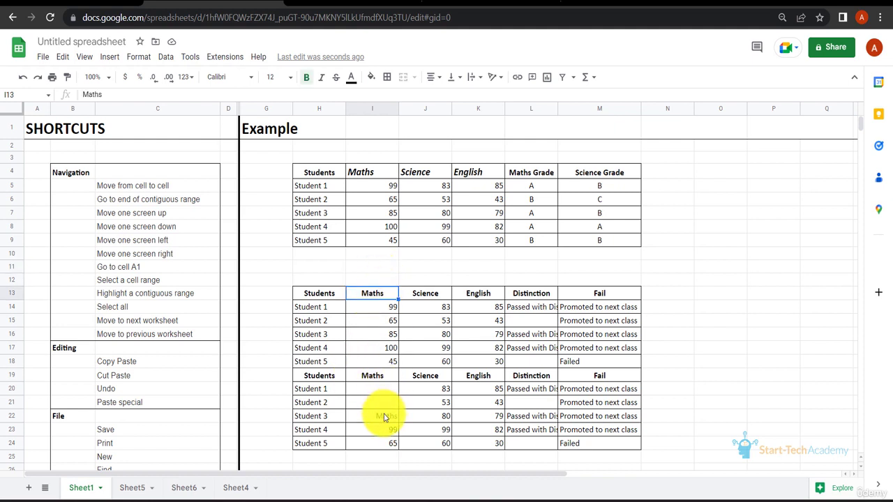
left_click(379, 309)
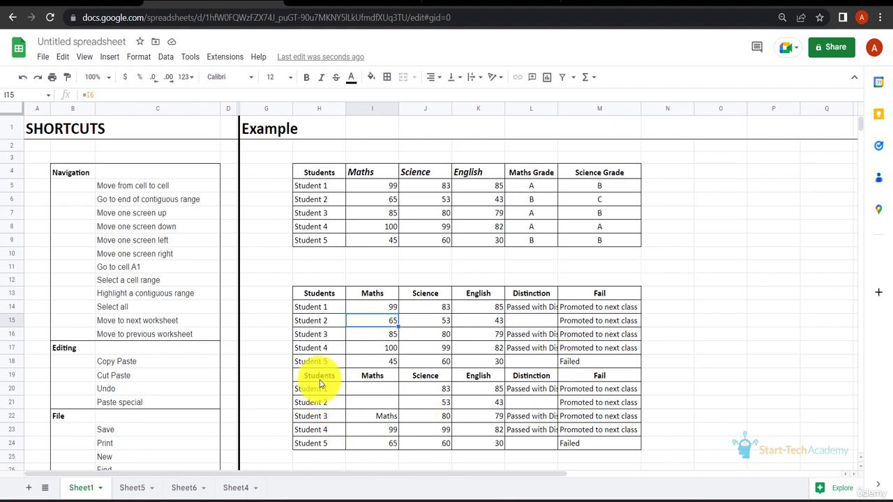
key("ctrl+z")
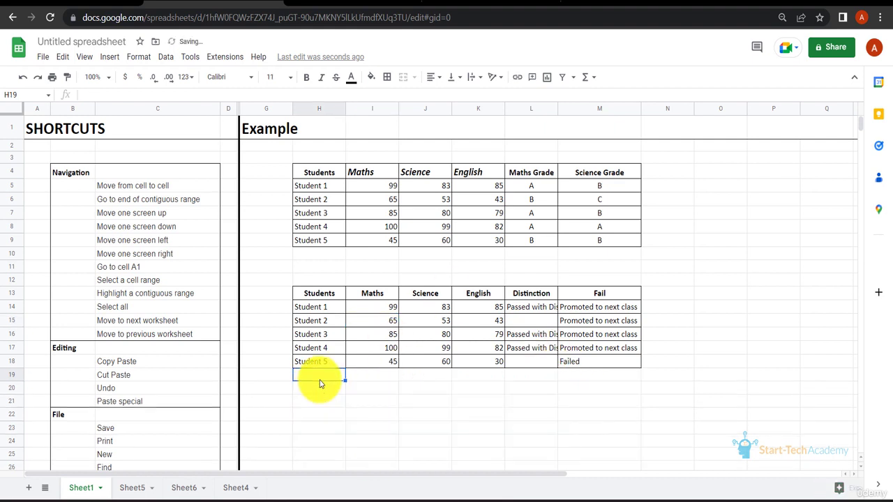
Step: Copy the whole second student table and paste it as values only starting at cell H20
key("ctrl+a")
key("ctrl+c")
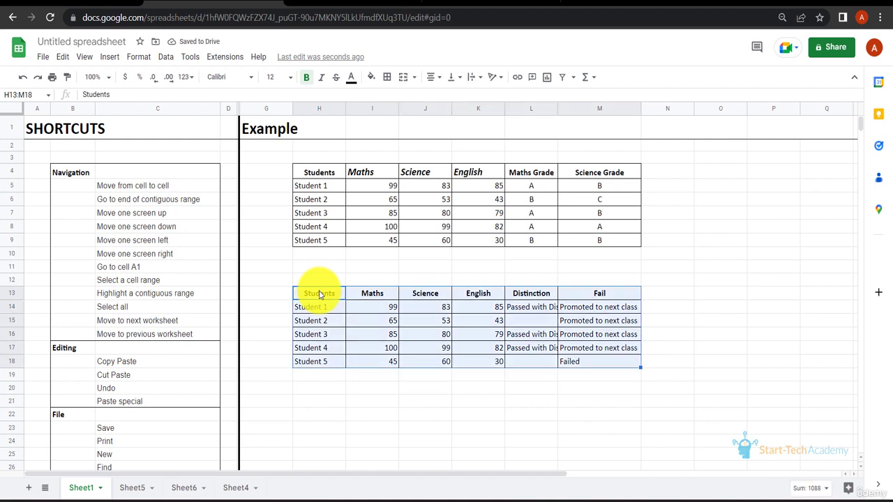
left_click(318, 393)
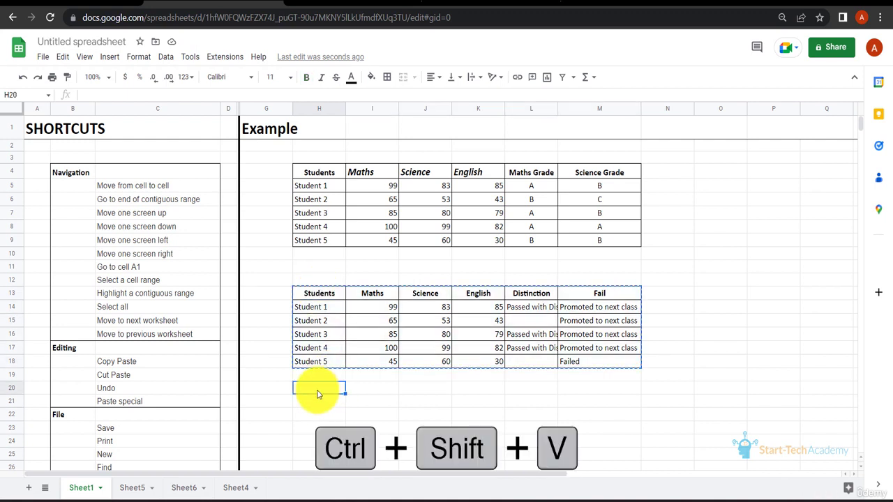
key("ctrl+shift+v")
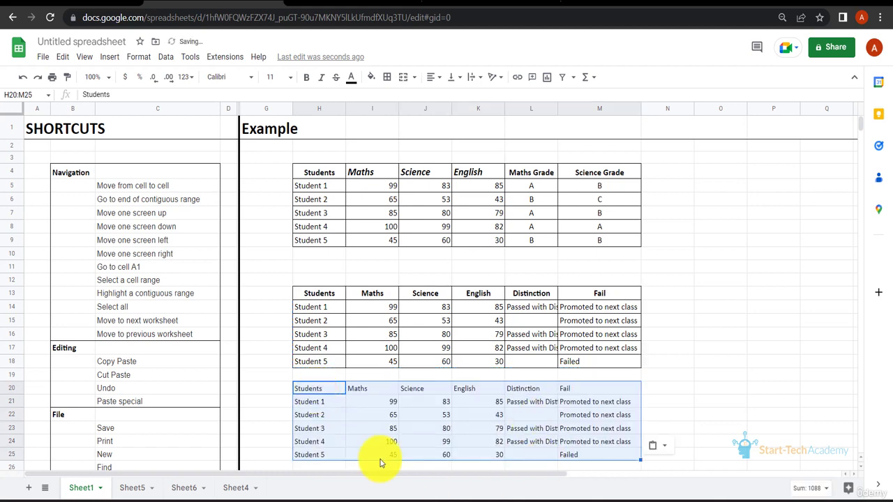
left_click(774, 349)
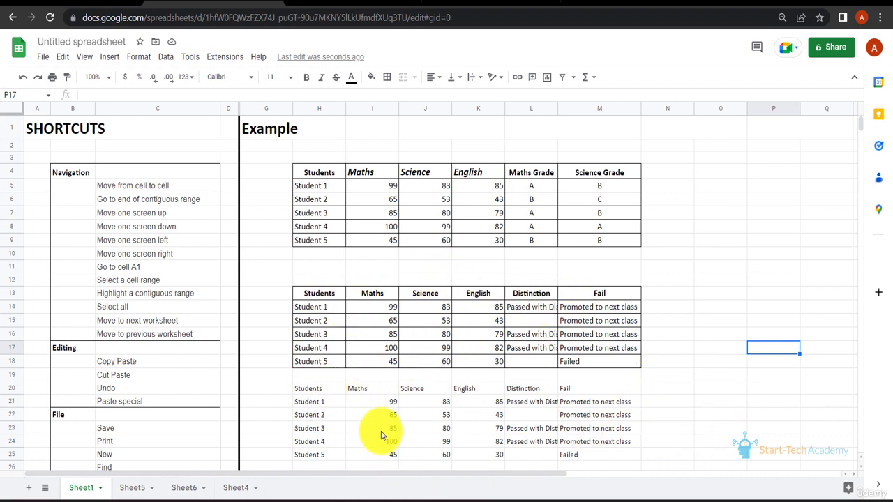
Step: Open the print settings for the current sheet and cancel them
scroll(376, 428, "down", 1)
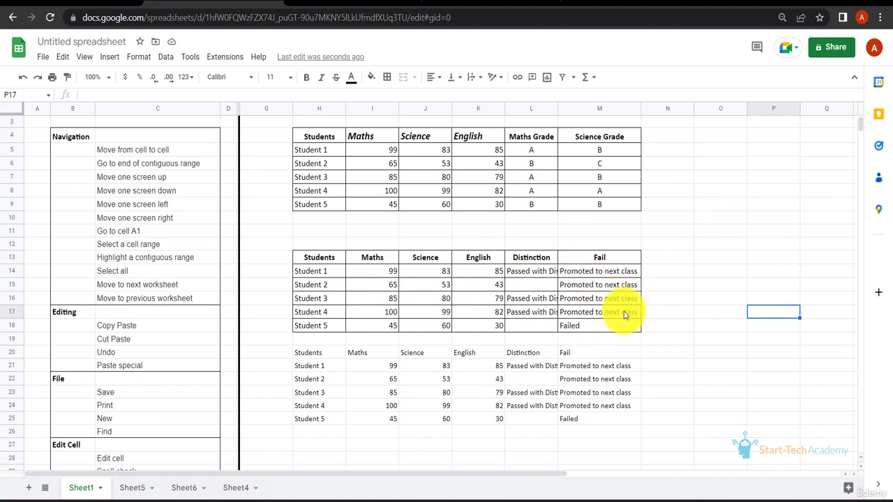
left_click(707, 201)
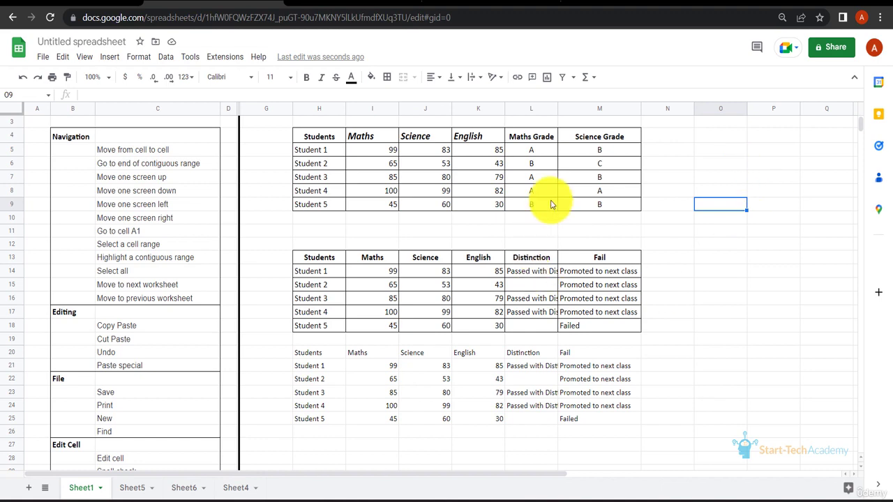
left_click(445, 222)
key("ctrl+p")
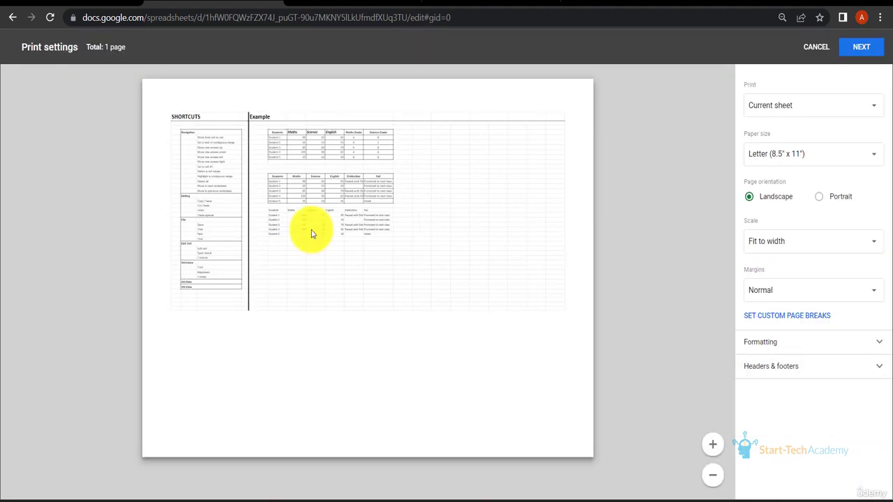
left_click(813, 48)
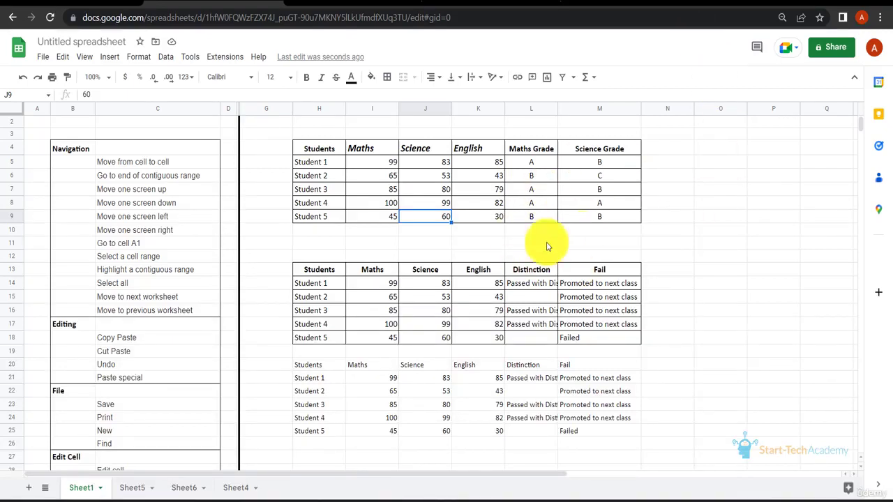
Step: Search the sheet for "English", step through the matches, and close the find box
left_click(705, 175)
key("ctrl+f")
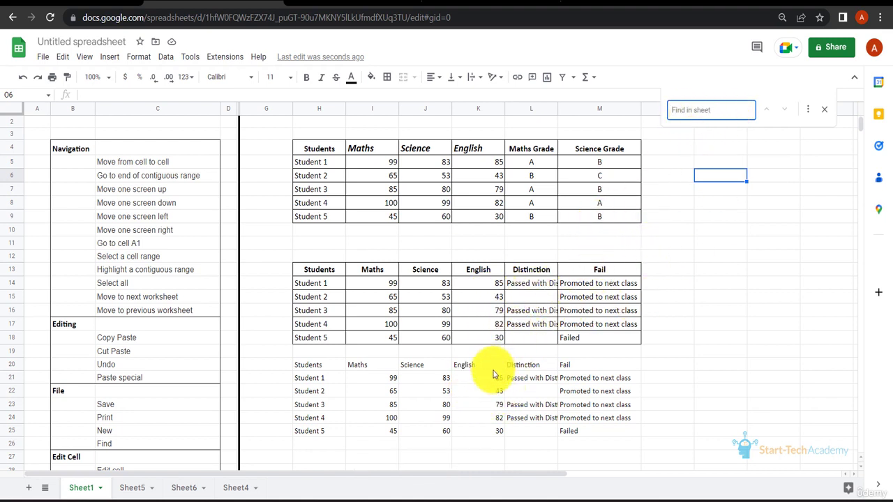
type("English")
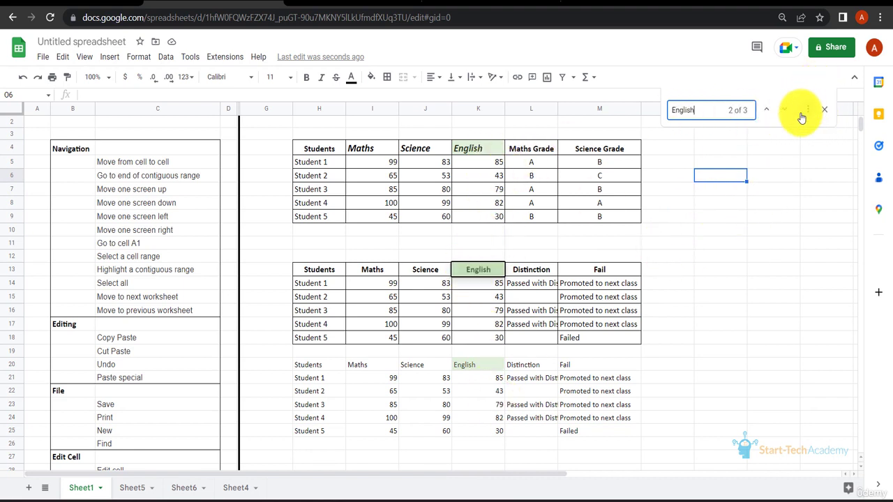
left_click(768, 112)
left_click(784, 111)
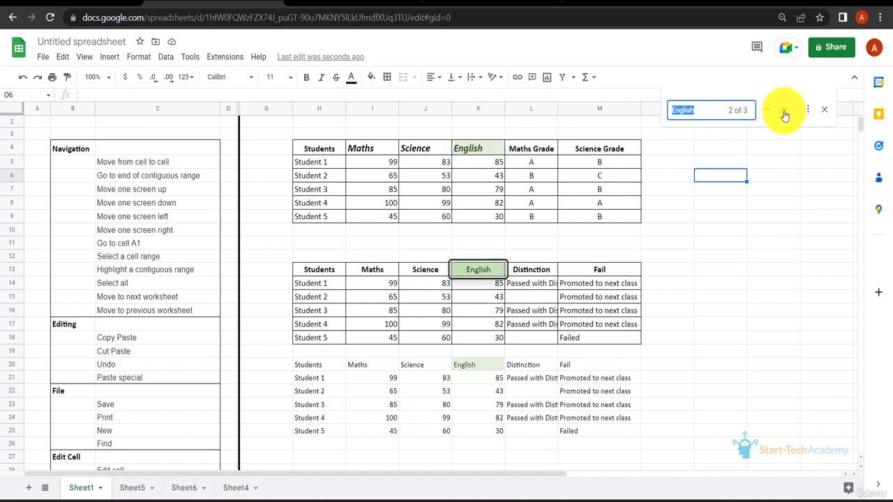
left_click(785, 110)
left_click(825, 110)
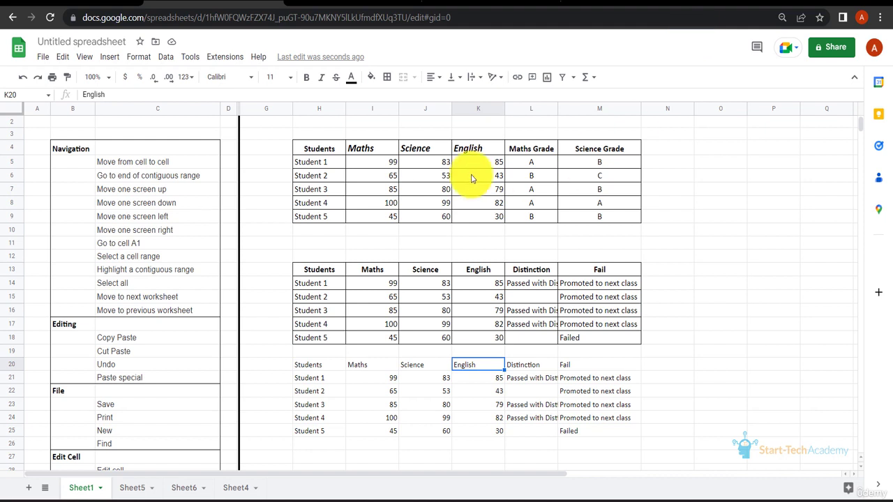
Step: Clear Student 4's Maths Grade cell L8 and re-enter it as AB
left_click(534, 203)
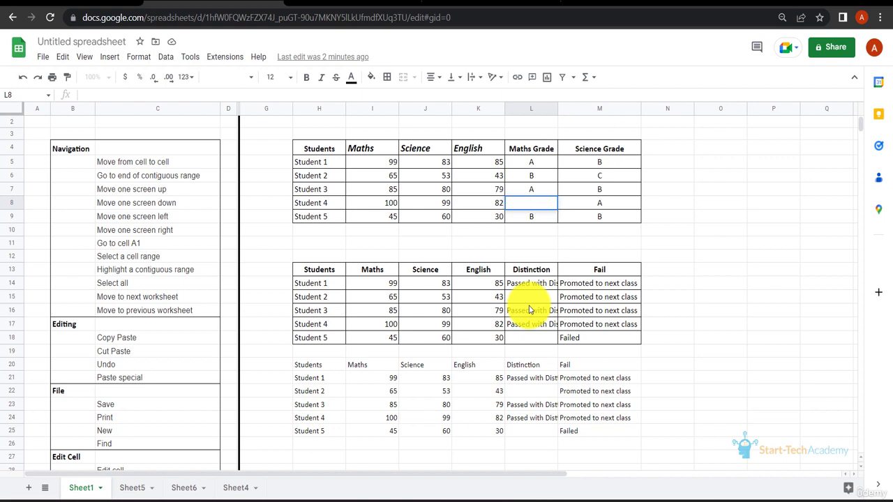
left_click(720, 285)
left_click(540, 205)
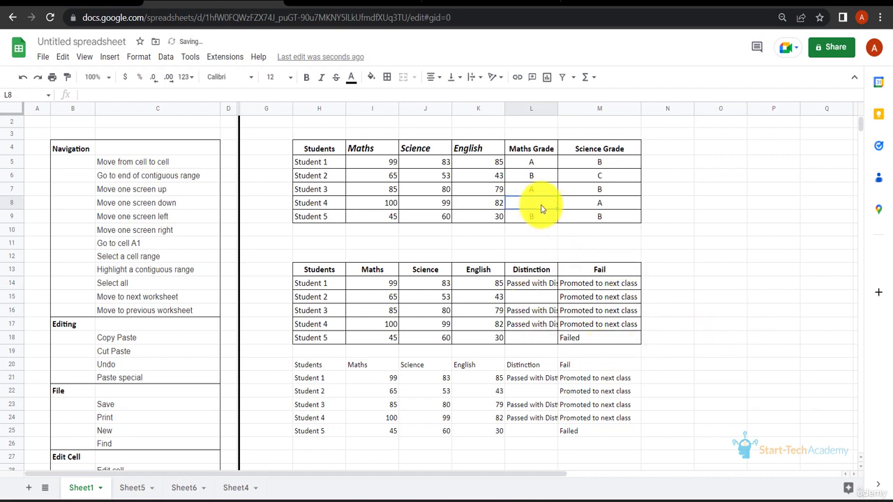
type("A")
key("Return")
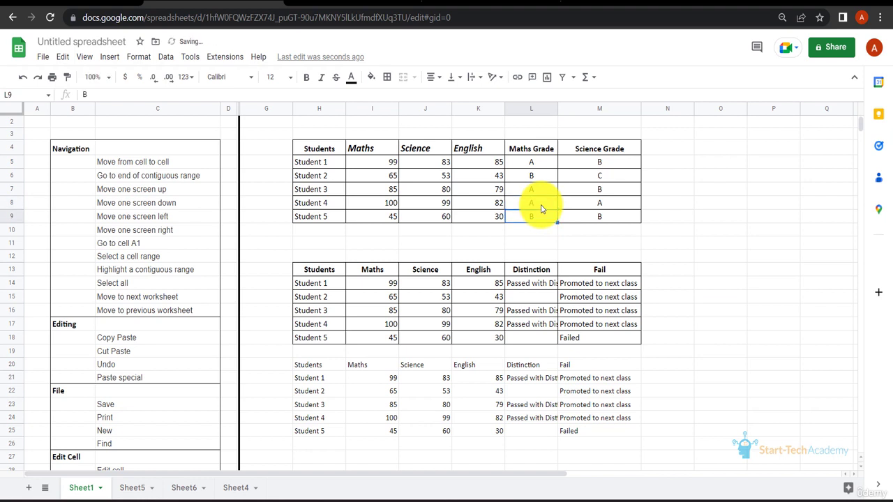
key("F2")
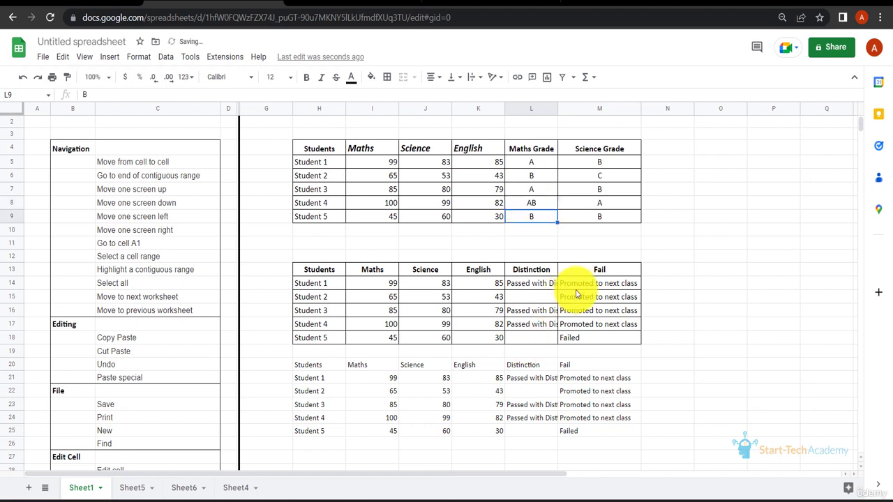
Step: Overwrite Student 2's Distinction cell with "anything"
left_click(534, 299)
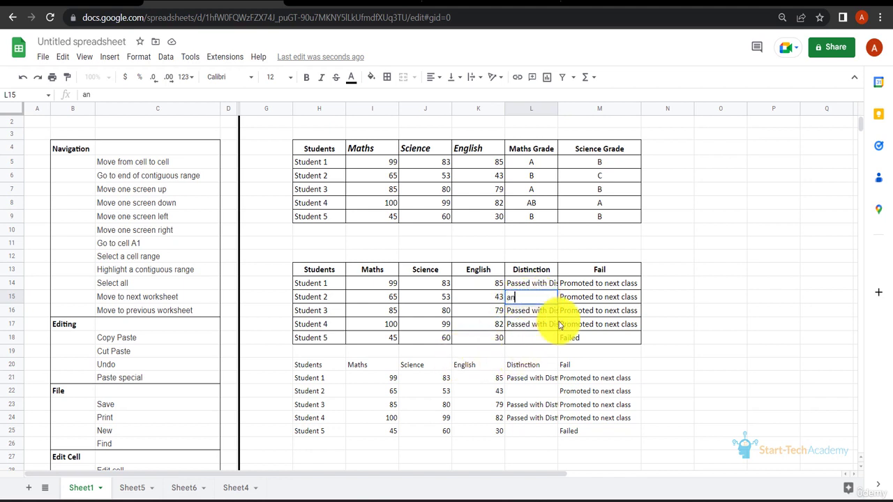
key("Return")
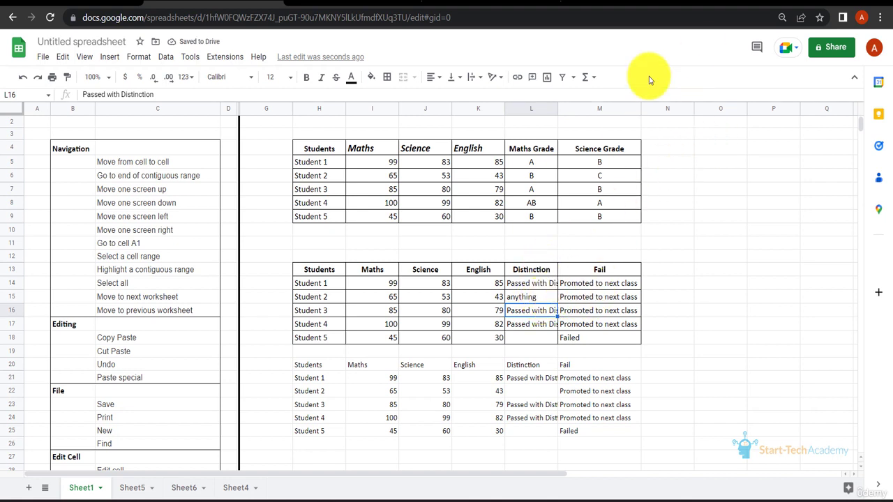
Step: Inspect the second table's Maths cells and toggle the display of formulas
left_click(439, 286)
left_click(387, 286)
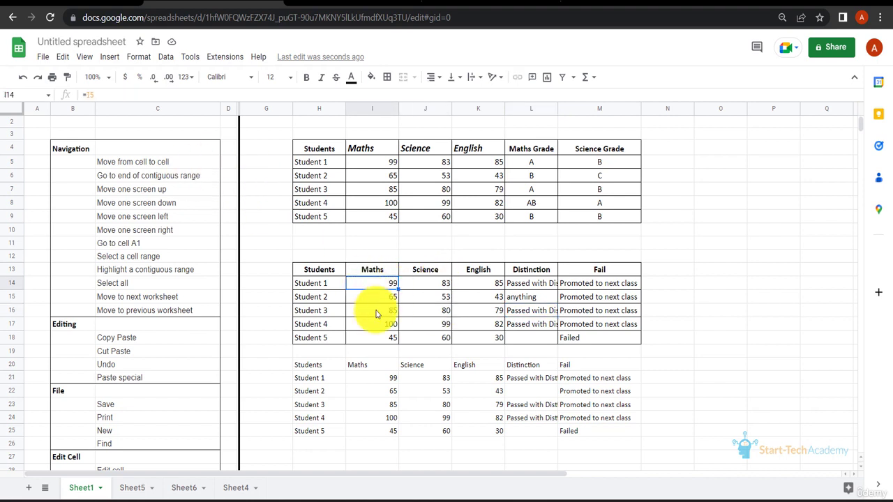
left_click(676, 222)
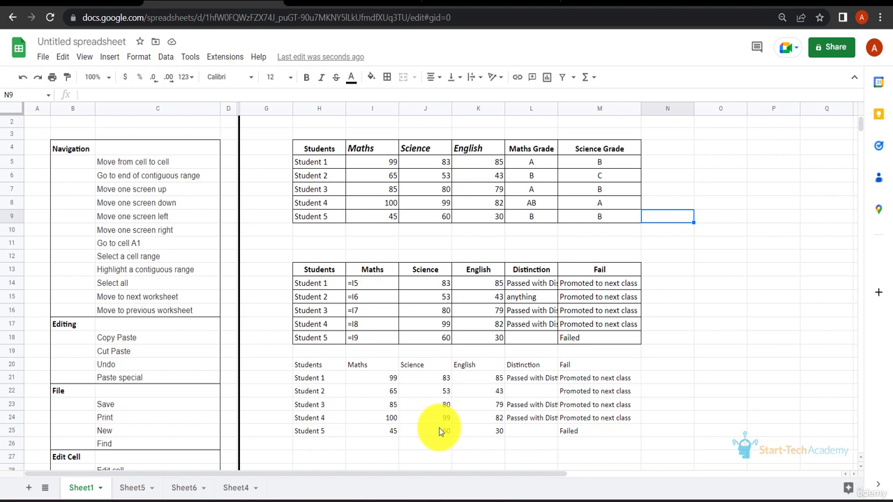
key("ctrl+grave")
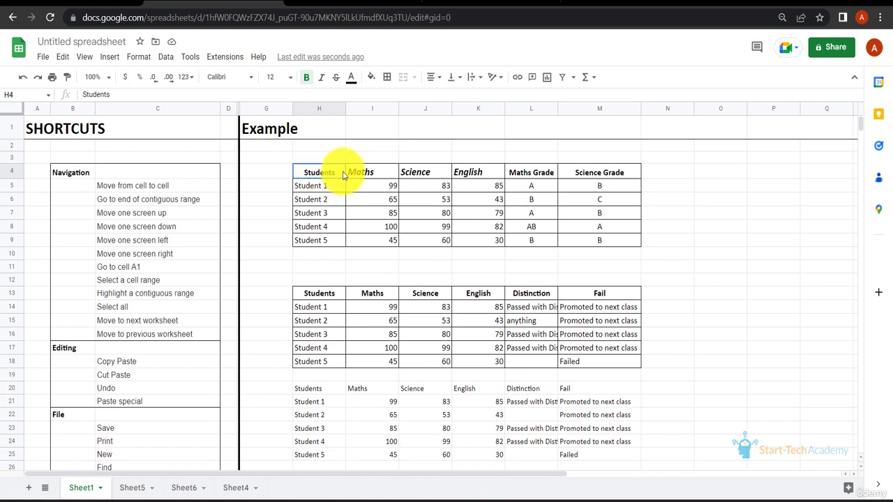
Step: Left-align, right-align, and finally center the Students header in H4
key("ctrl+shift+l")
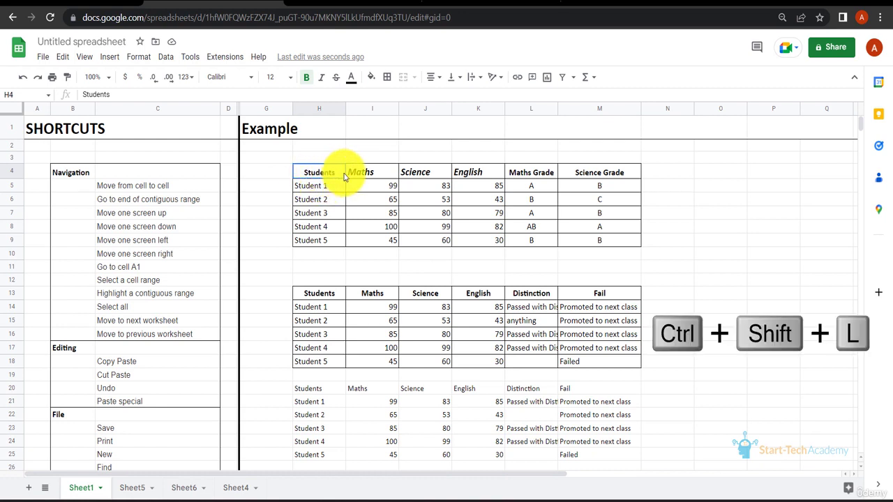
left_click(326, 200)
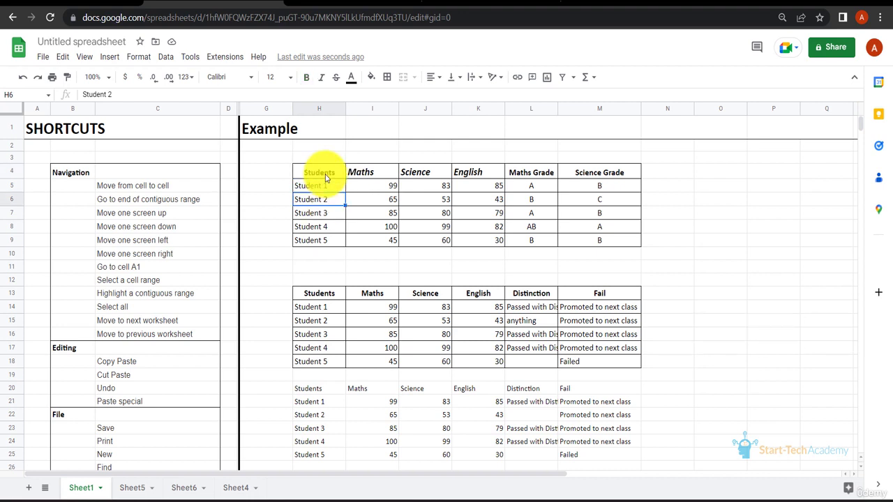
left_click(327, 178)
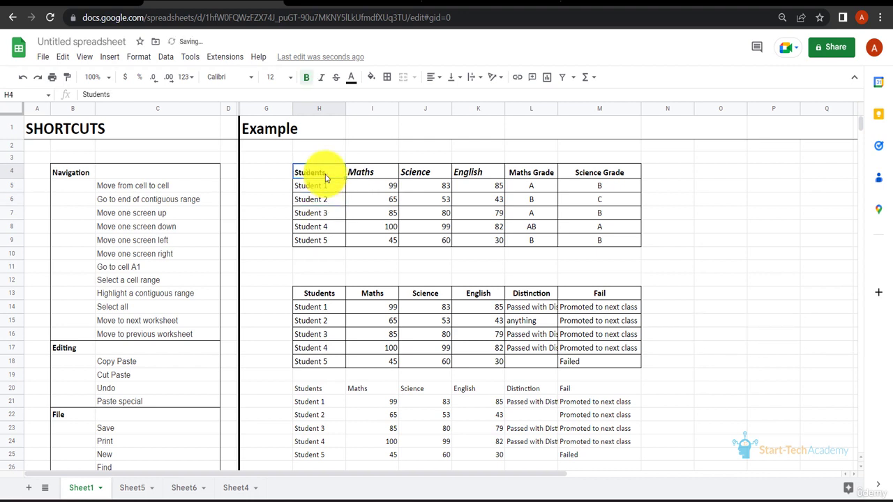
key("ctrl+shift+r")
left_click(333, 241)
left_click(327, 175)
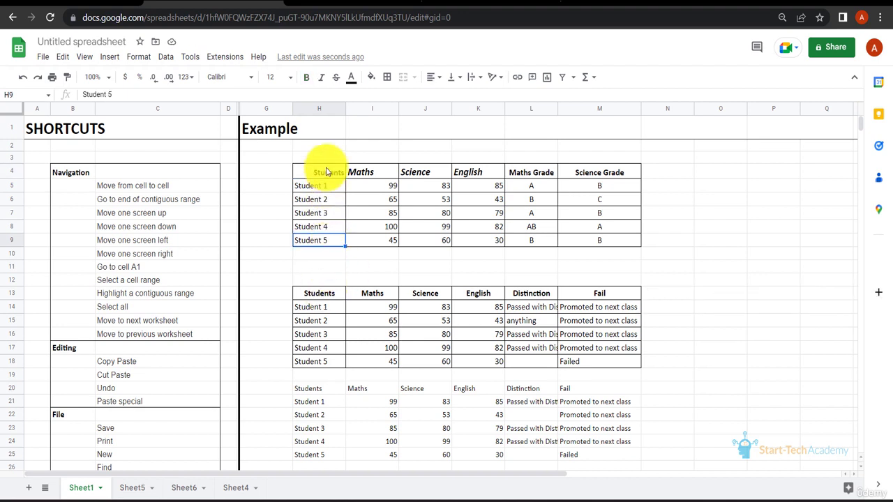
key("ctrl+shift+e")
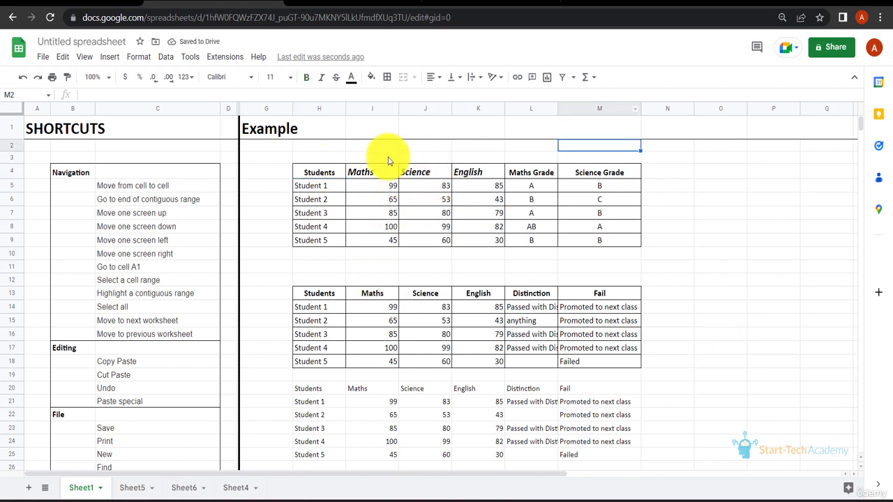
Step: Hide the Maths column and then unhide it
left_click(373, 173)
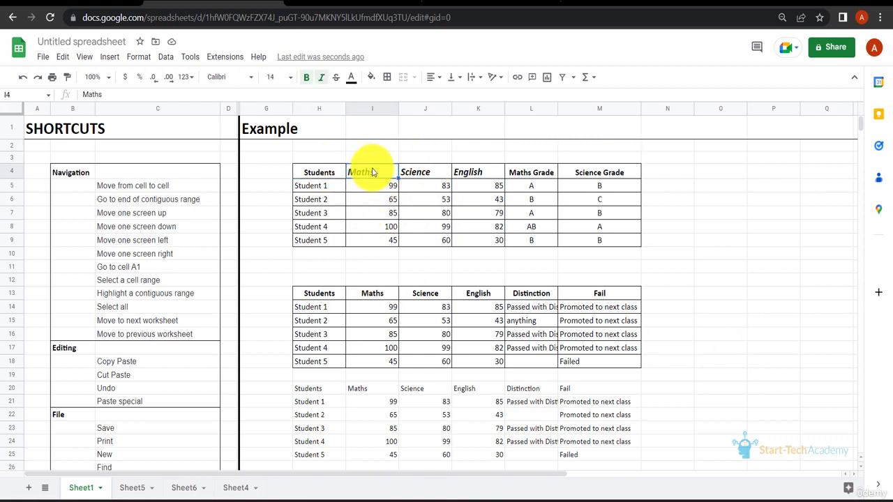
key("ctrl+alt+0")
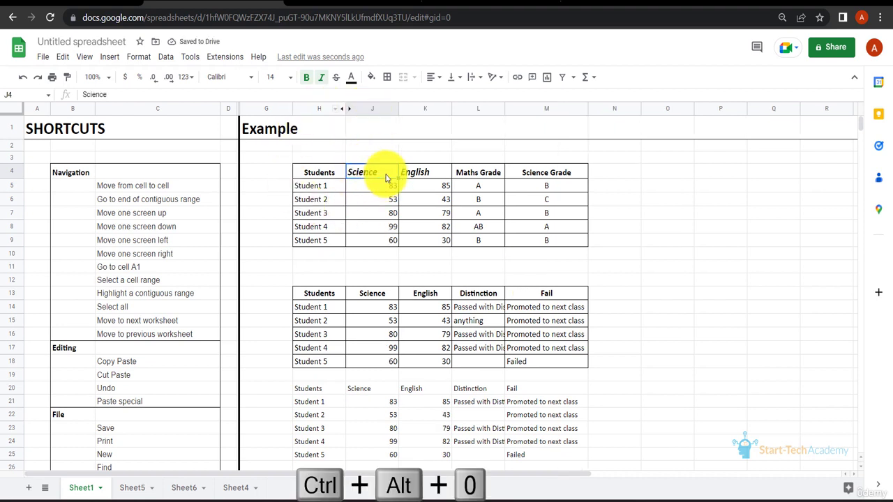
key("ctrl+alt+0")
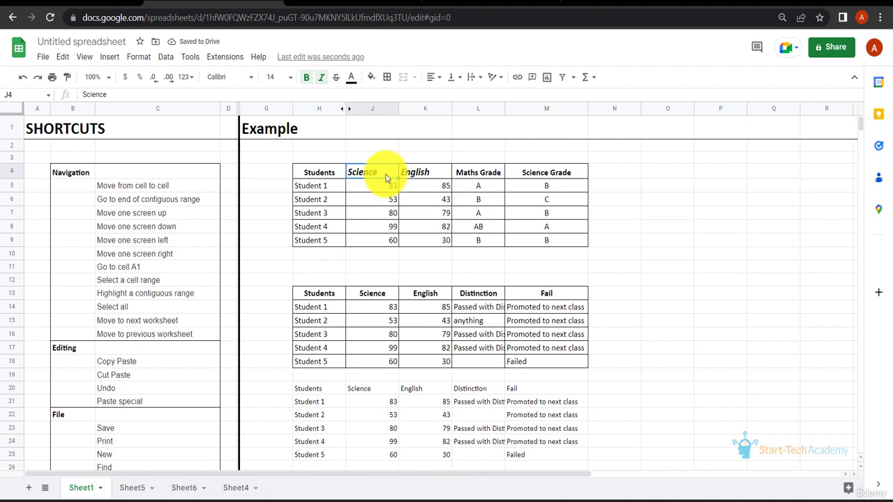
left_click(349, 110)
left_click(713, 156)
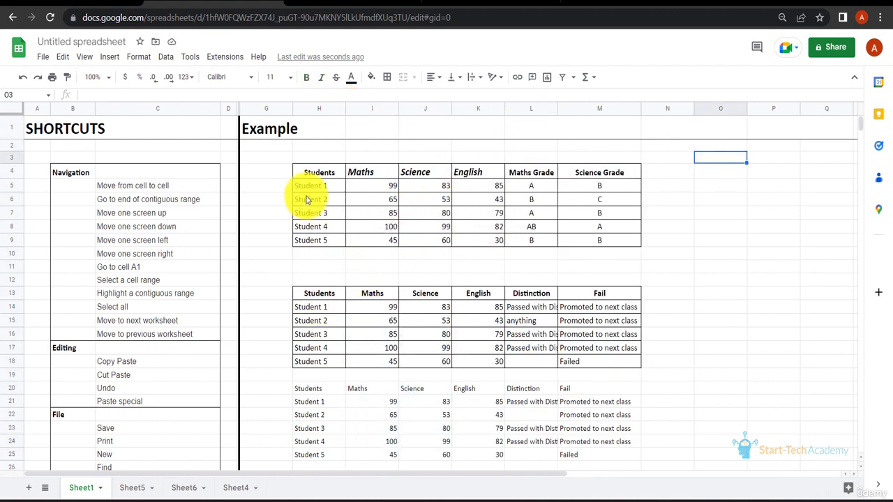
Step: Make the student names in H5:H9 italic, bold and underlined
left_click_drag(318, 188, 318, 245)
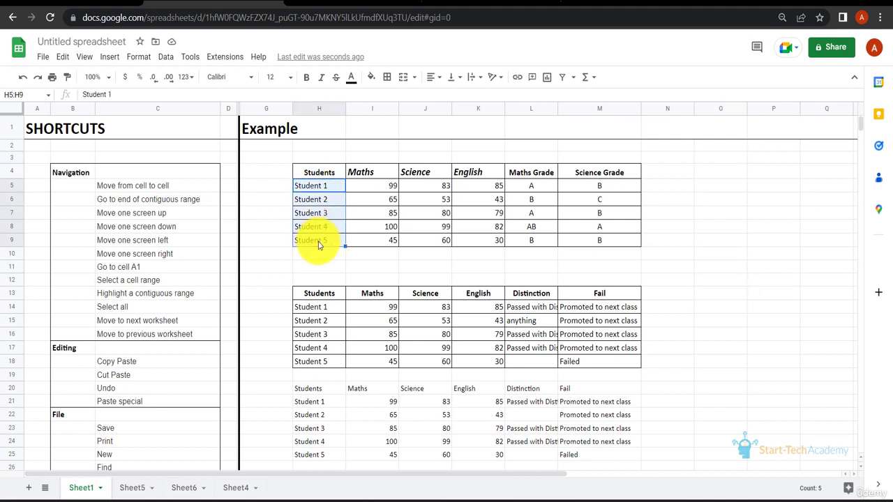
key("ctrl+i")
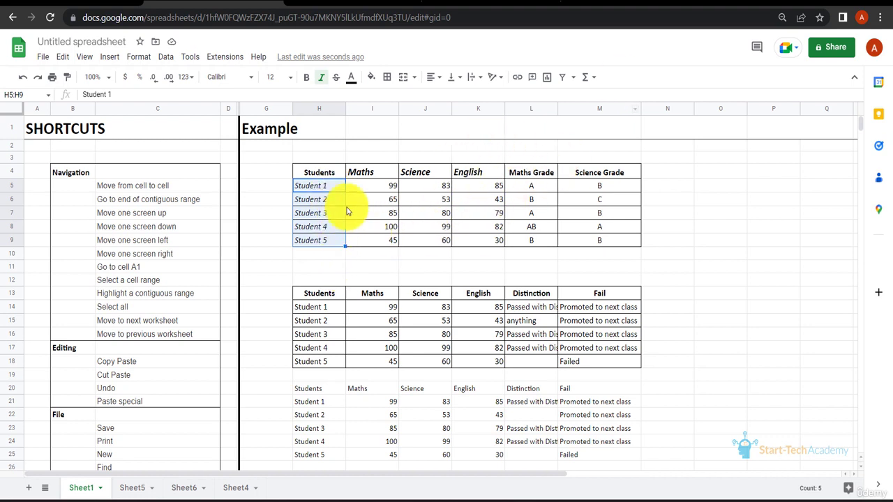
key("ctrl+b")
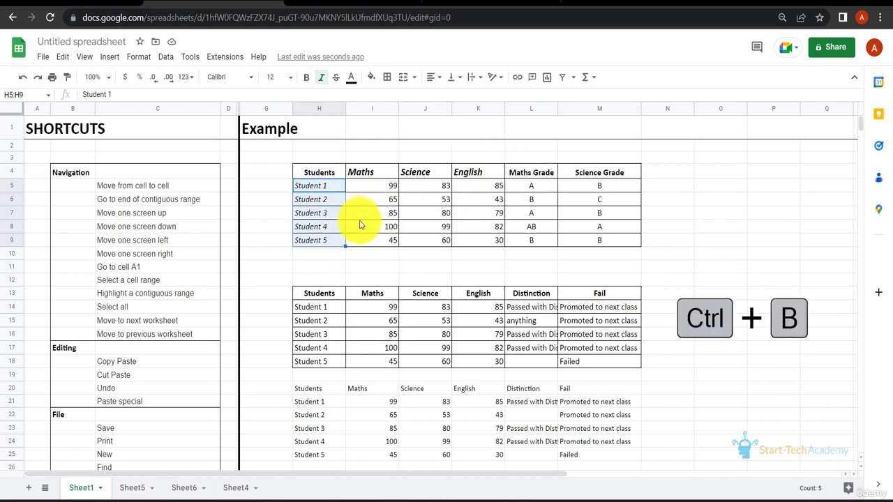
left_click(335, 186)
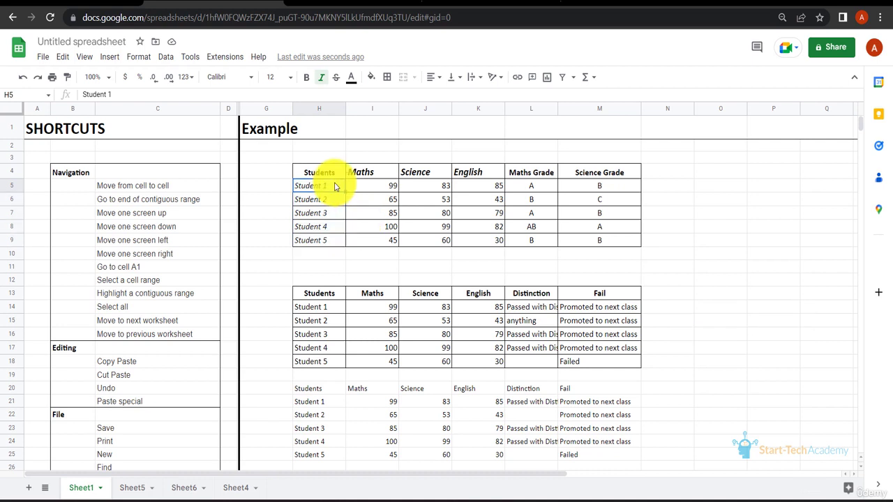
left_click_drag(335, 186, 332, 247)
key("ctrl+b")
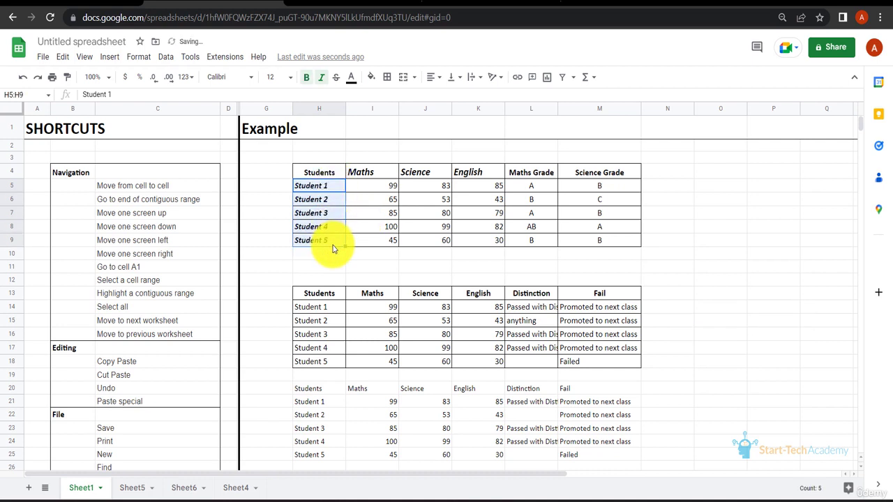
key("ctrl+u")
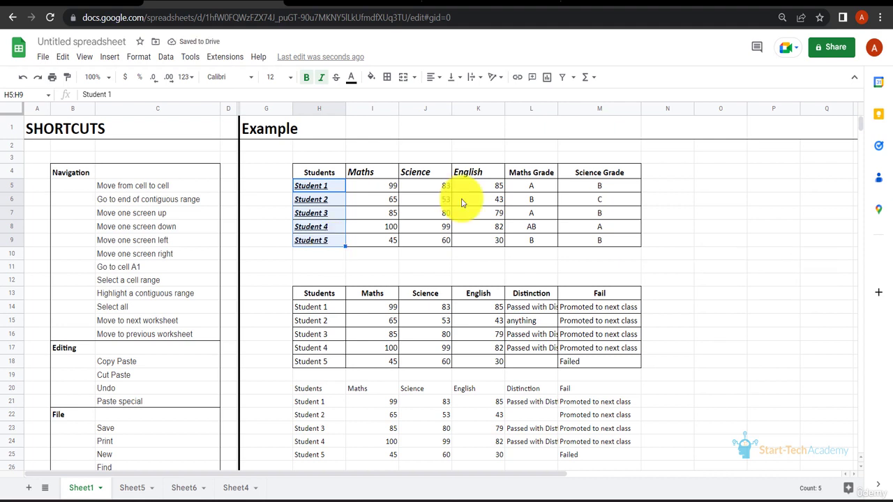
Step: Remove italic, bold and underline from the student names H5:H9, then reapply italic
key("ctrl+i")
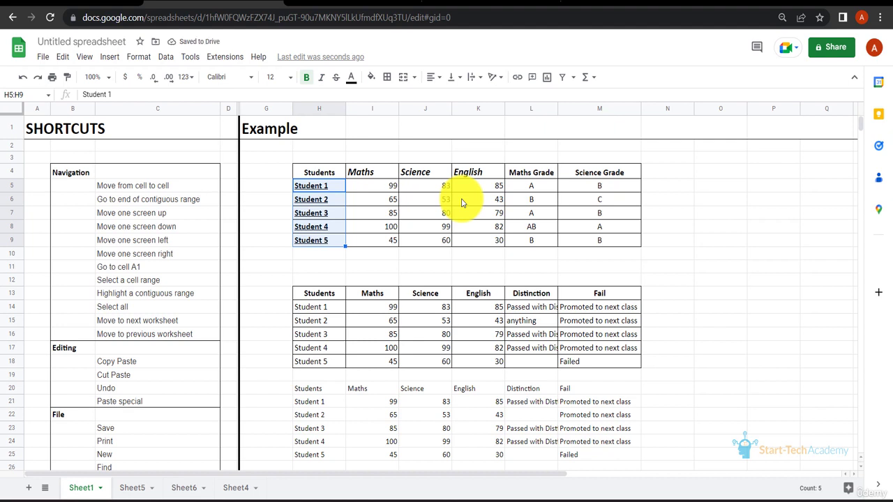
key("ctrl+b")
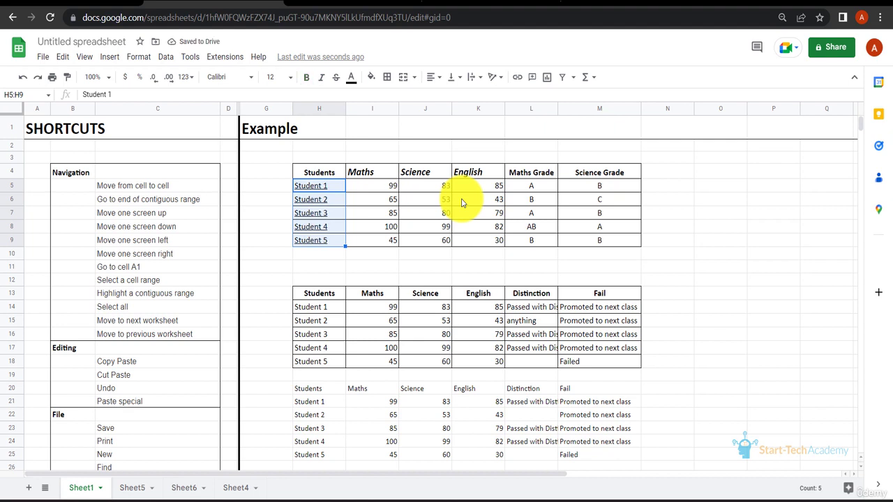
key("ctrl+u")
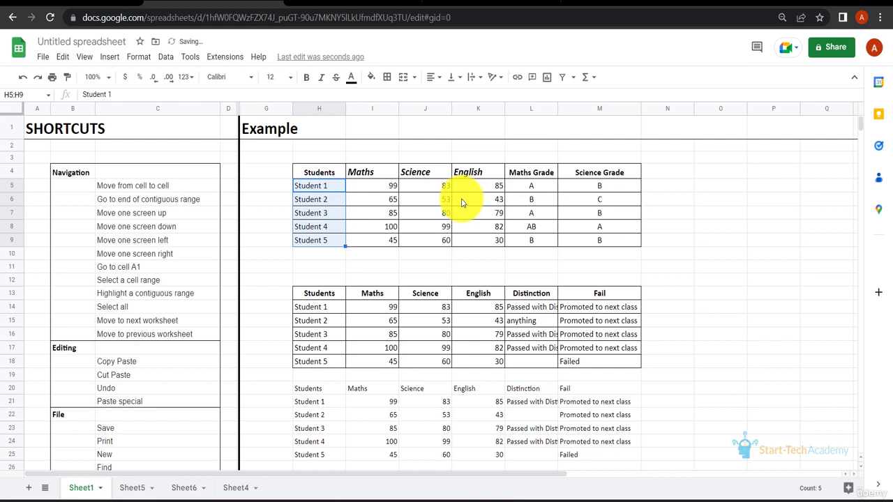
key("ctrl+i")
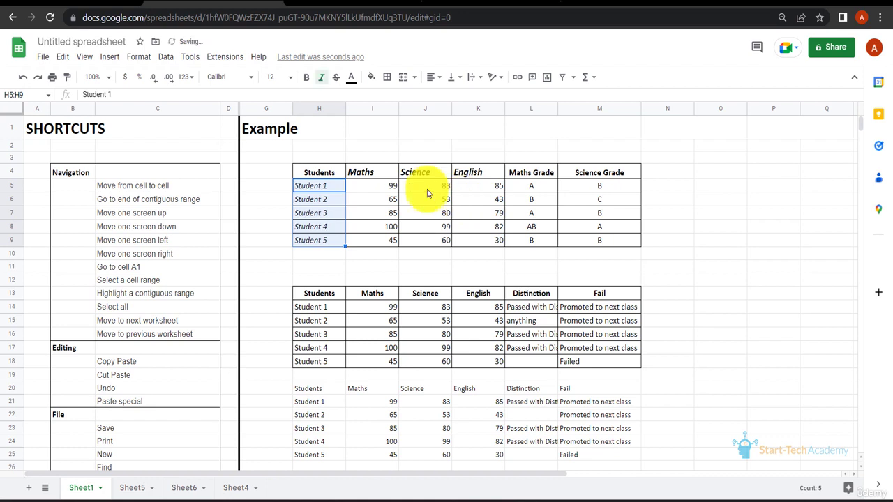